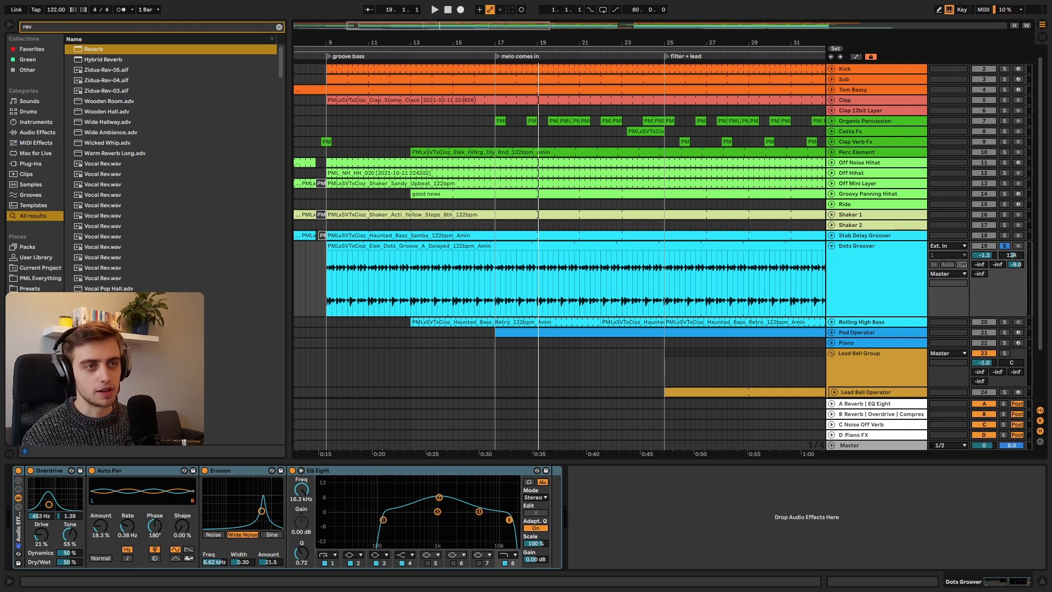
# Step: Browse PML Everything to the LOOPS folder of the Cioz - Still Vor Talent pack and clear the search filter
pyautogui.click(30, 278)
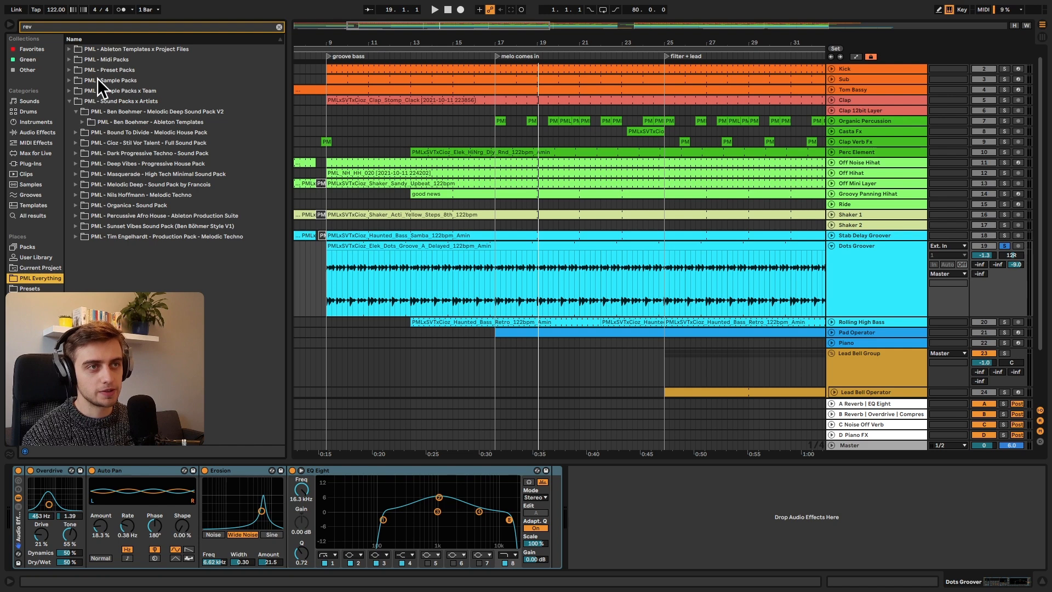
pyautogui.click(69, 101)
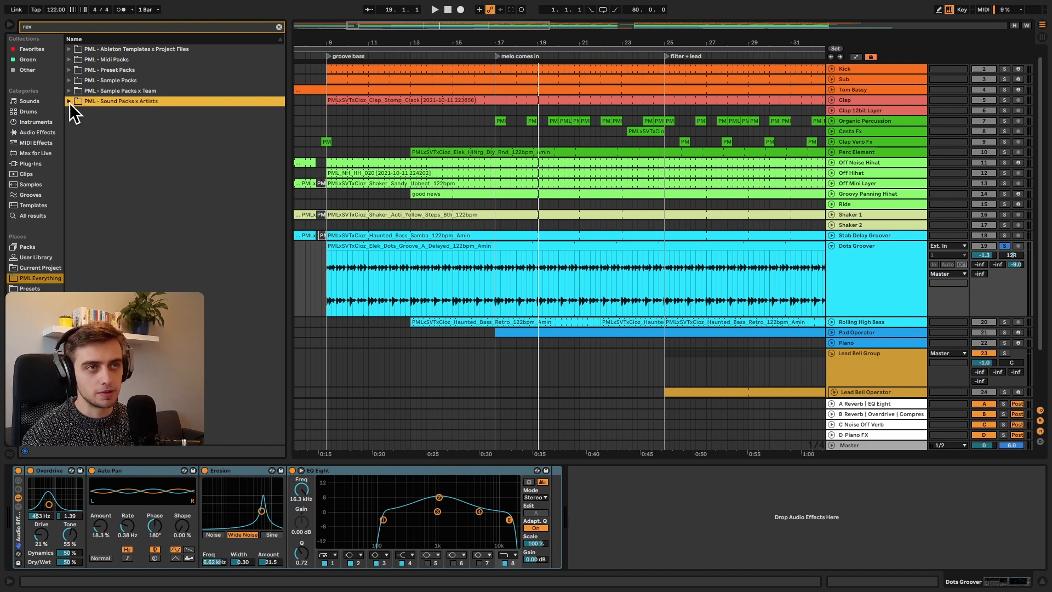
pyautogui.click(76, 112)
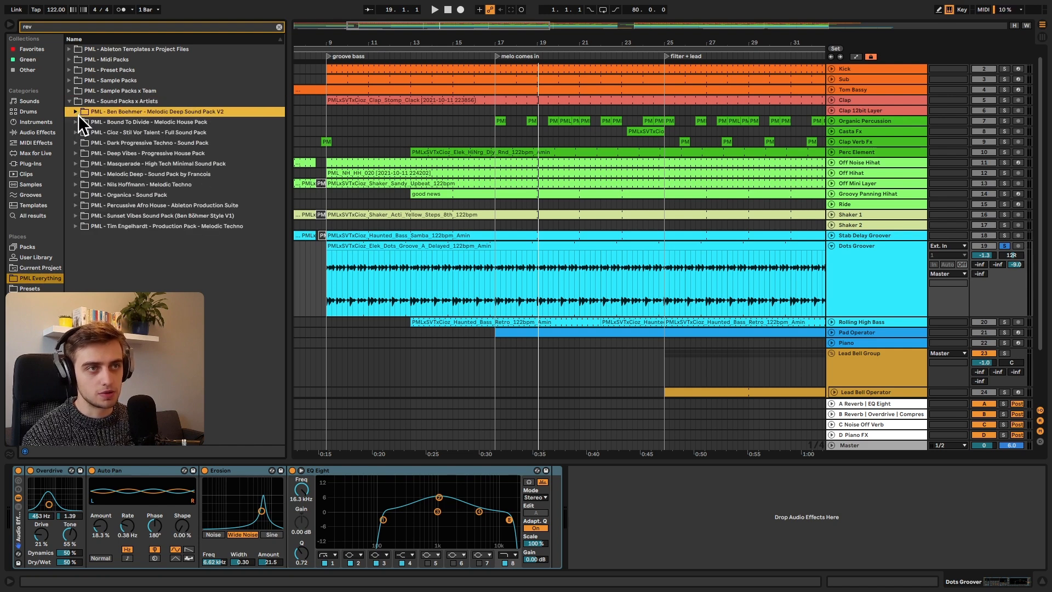
pyautogui.click(77, 132)
pyautogui.click(82, 143)
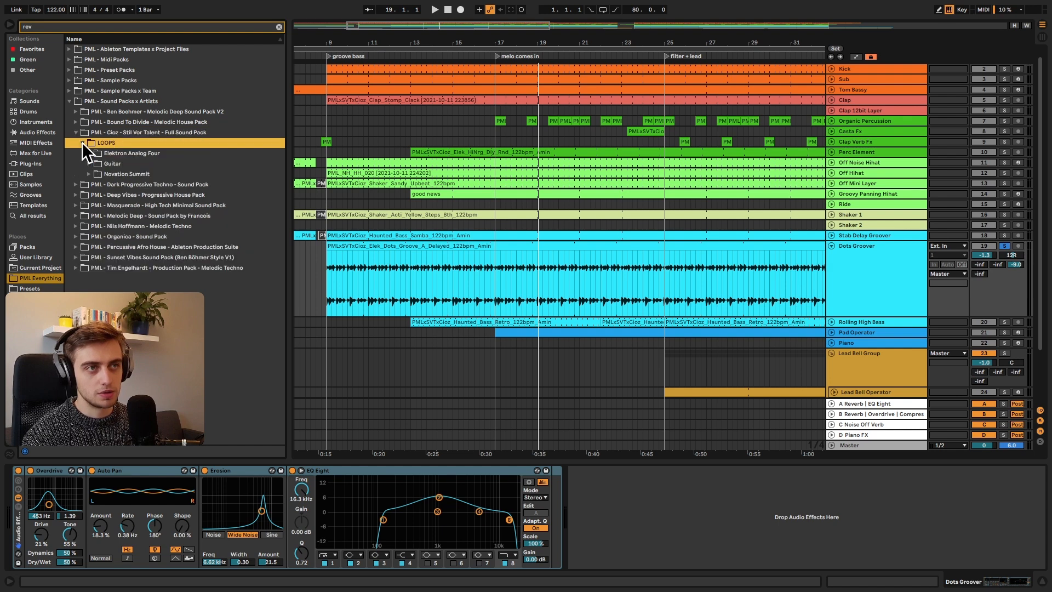
pyautogui.click(277, 26)
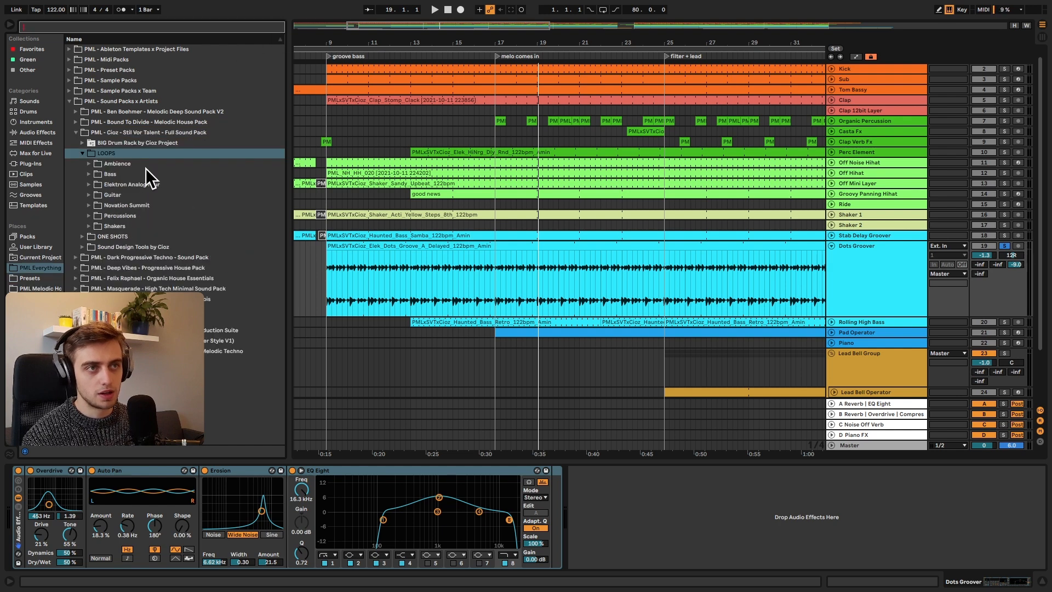
# Step: Open the Elektron Analog Four folder, with its sample names fully readable, and preview the Dots_Groove_A_Delayed_122bpm_Amin loop
pyautogui.click(89, 183)
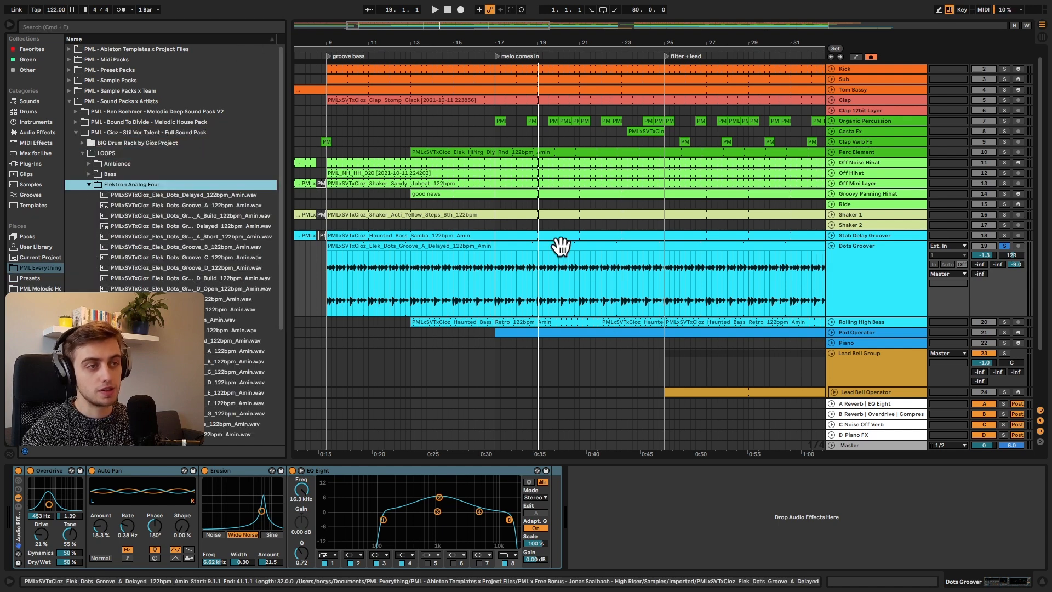
pyautogui.scroll(-2, 185, 239)
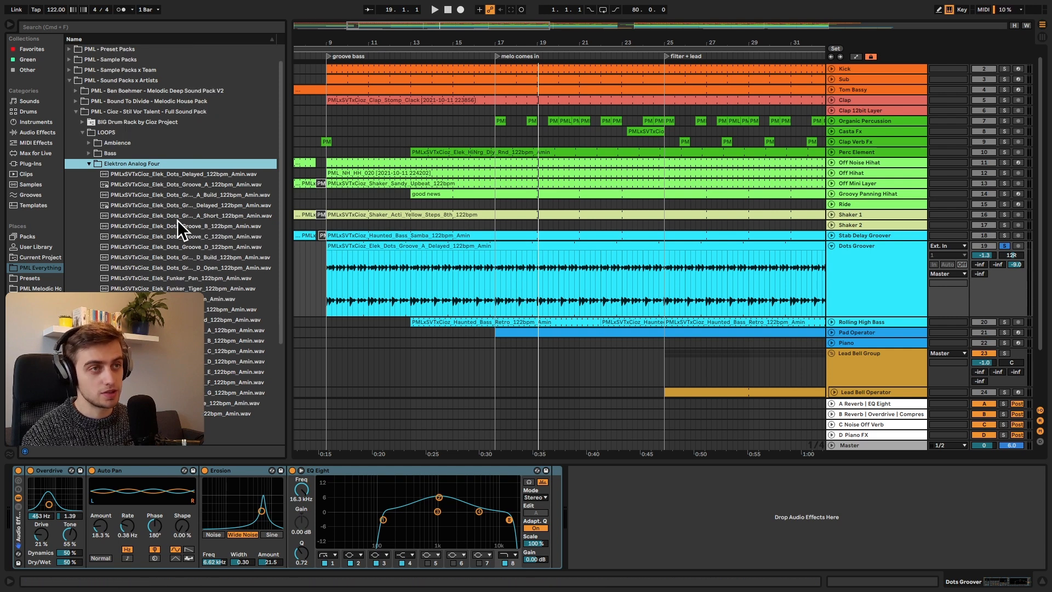
pyautogui.moveTo(288, 204); pyautogui.dragTo(353, 213)
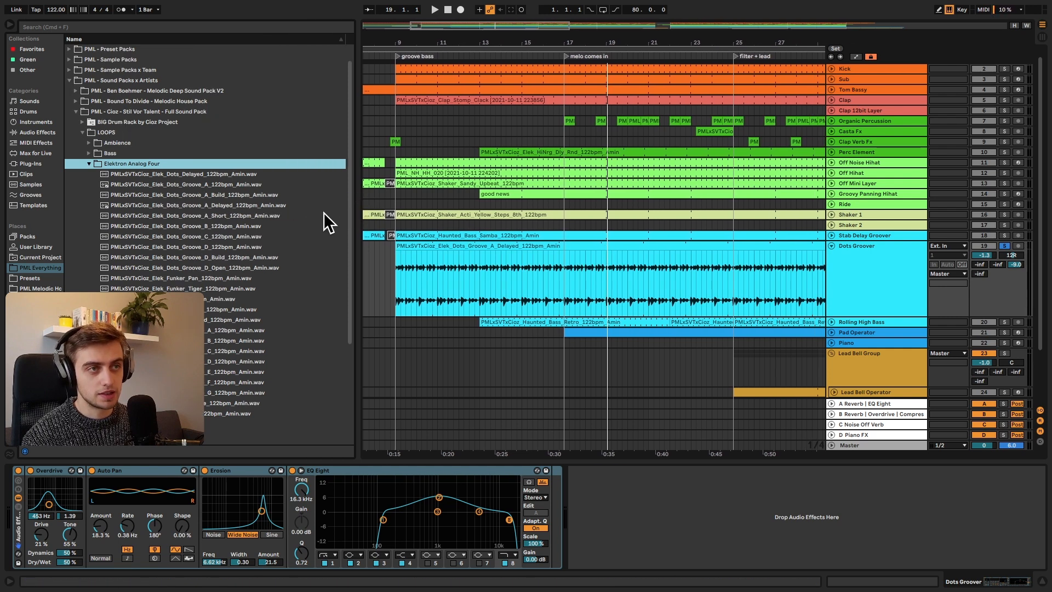
pyautogui.click(268, 206)
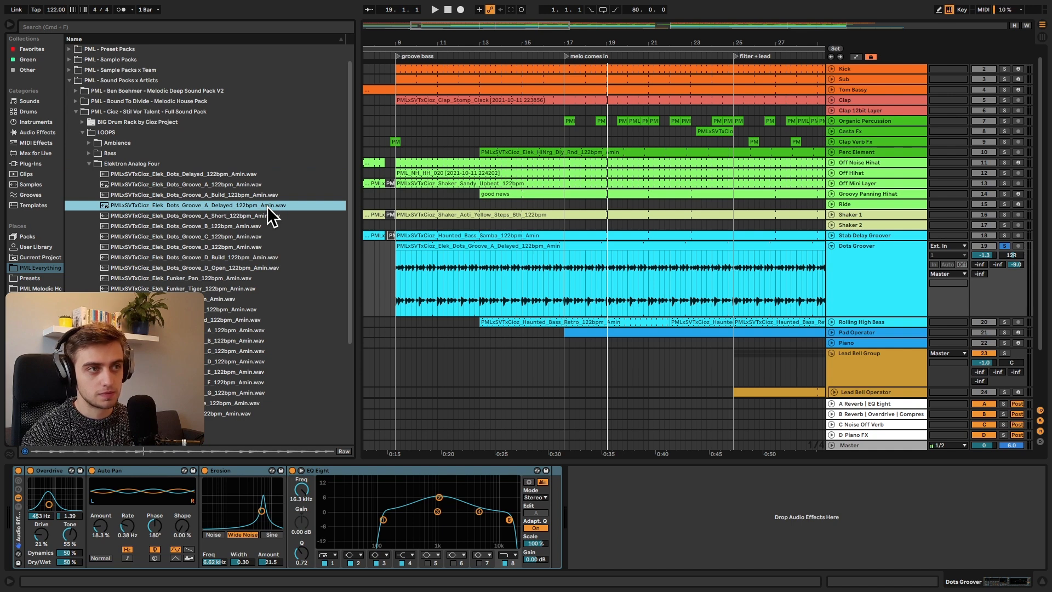
# Step: Play the soloed Dots Groover track from bar 9, auditioning it together with the Kick
pyautogui.click(433, 241)
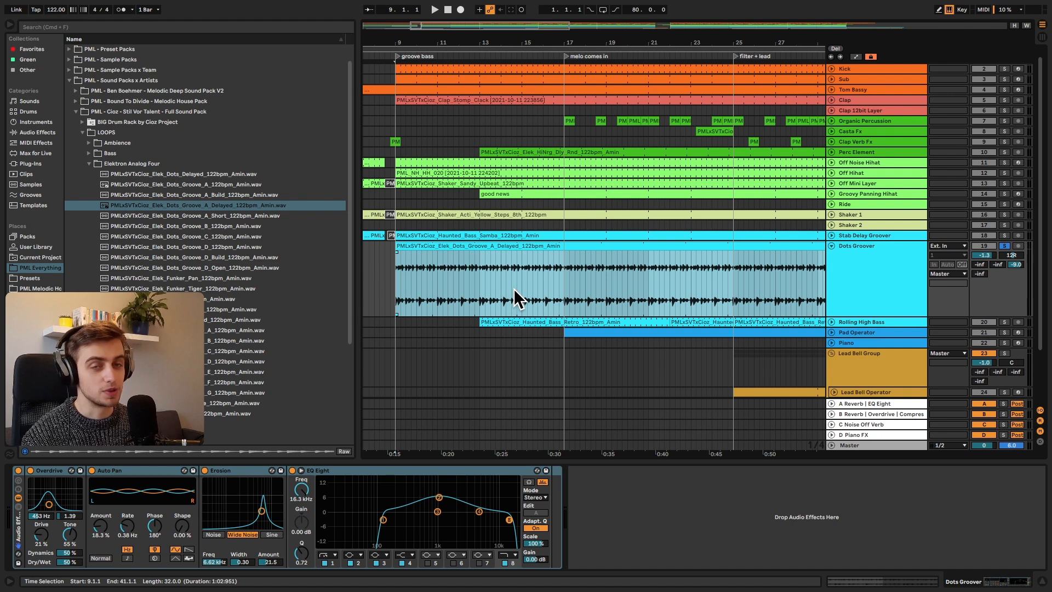
pyautogui.press('space')
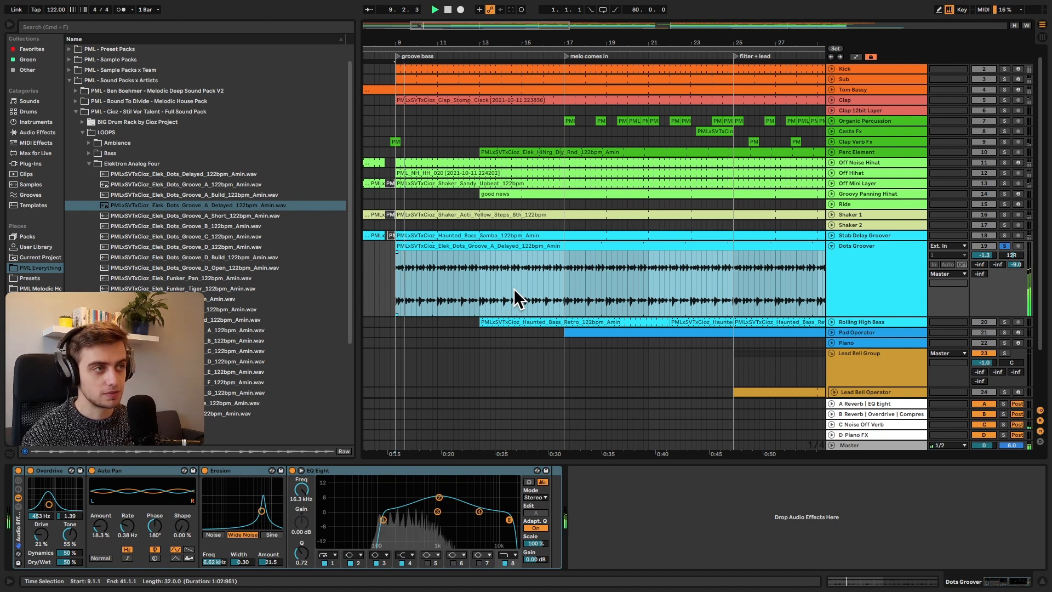
pyautogui.click(1002, 68)
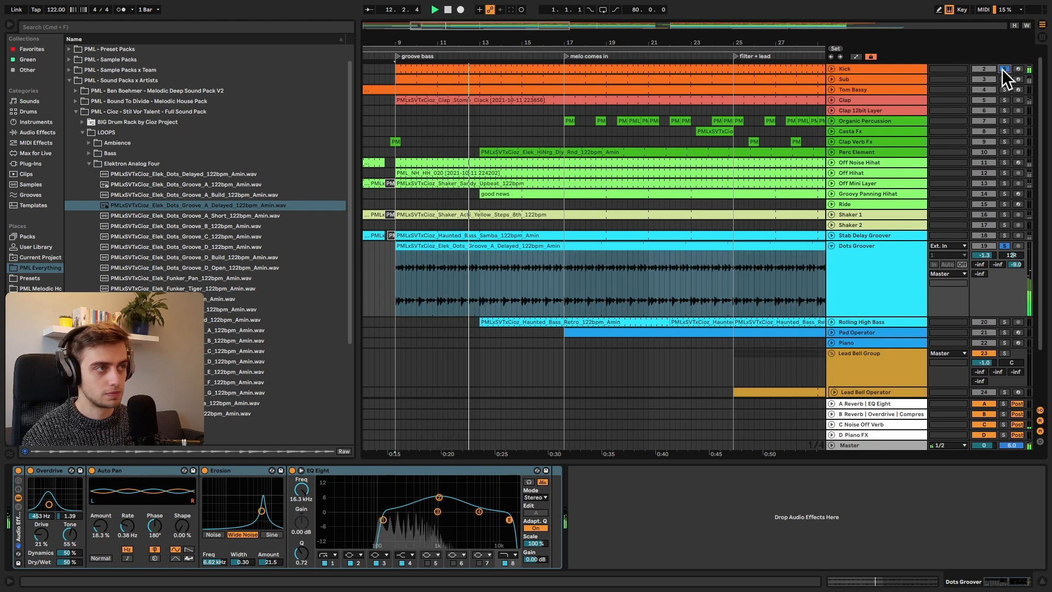
pyautogui.click(1001, 68)
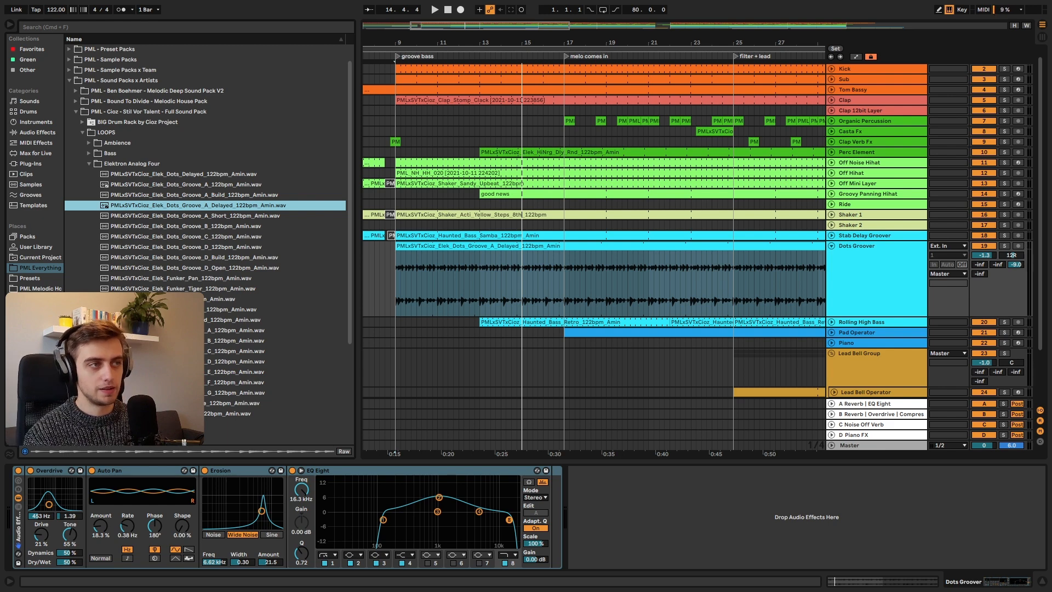
# Step: Insert an audio track below Dots Groover, place the Dots_Groove_A_Delayed loop on it at bar 9 and solo the track
pyautogui.rightClick(860, 284)
pyautogui.click(873, 365)
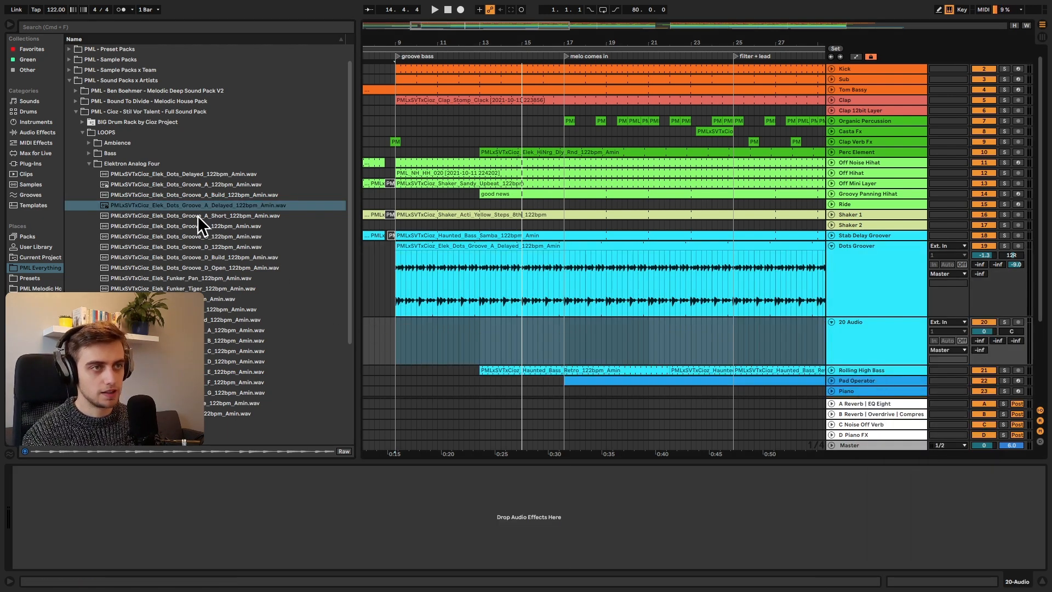
pyautogui.moveTo(165, 205); pyautogui.dragTo(399, 347)
pyautogui.moveTo(399, 347); pyautogui.dragTo(399, 347)
pyautogui.click(1005, 322)
# Step: Play the newly placed loop from bar 9 to hear it in its original form
pyautogui.press('space')
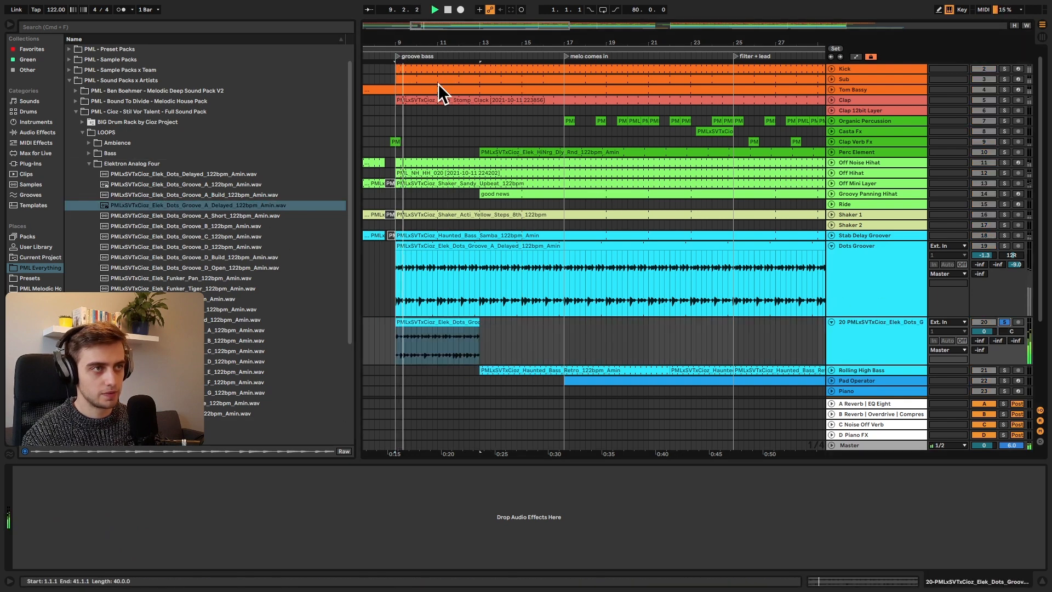
pyautogui.moveTo(398, 41); pyautogui.dragTo(399, 88)
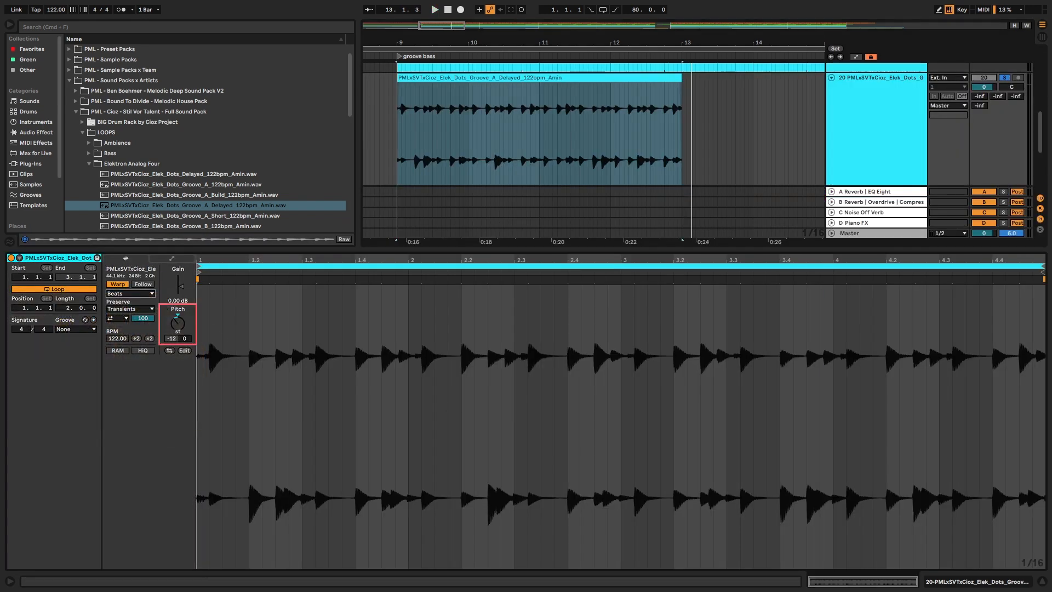
pyautogui.press('space')
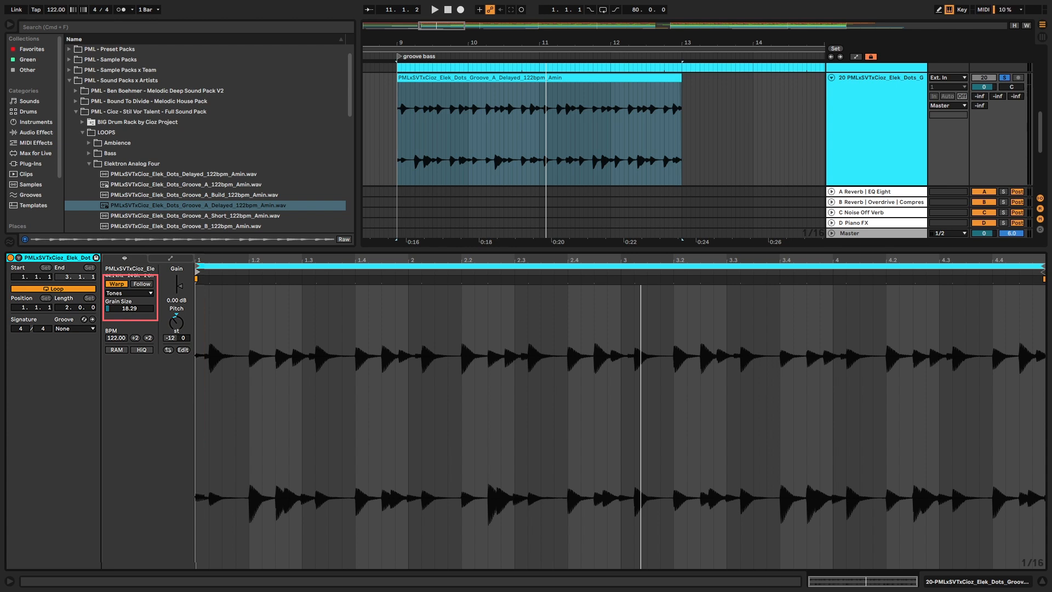
pyautogui.press('space')
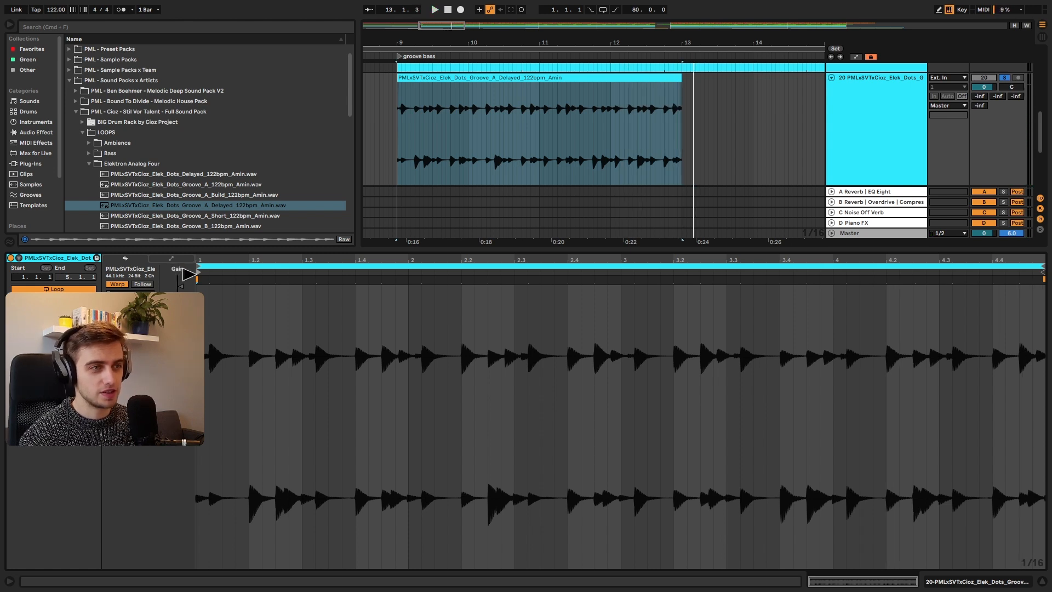
# Step: Set the new clip's start marker to 1.2.1 and end its loop at 3.1.1
pyautogui.moveTo(197, 273); pyautogui.dragTo(251, 273)
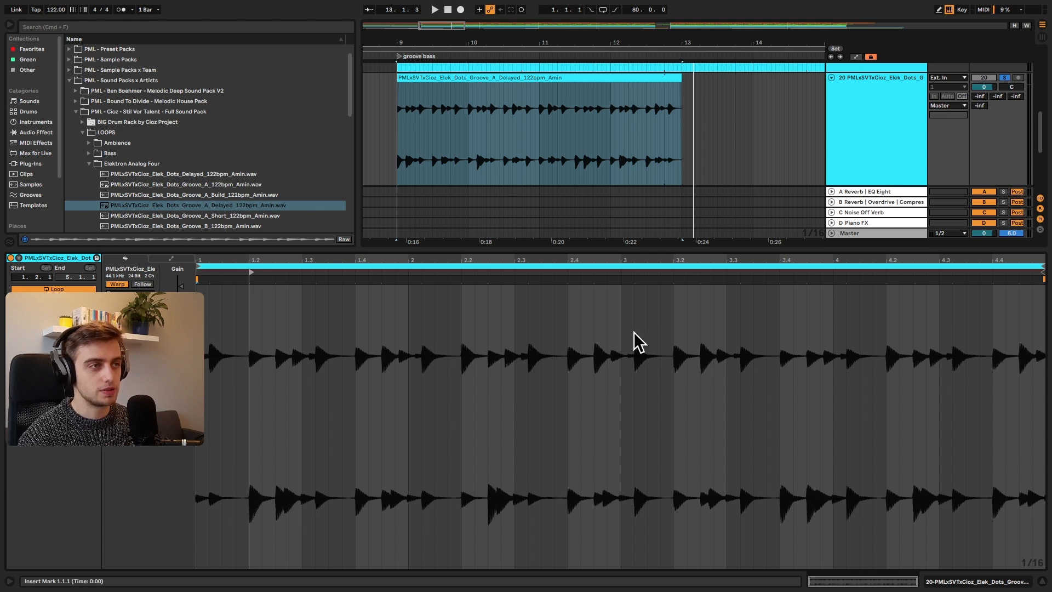
pyautogui.moveTo(1044, 279); pyautogui.dragTo(623, 296)
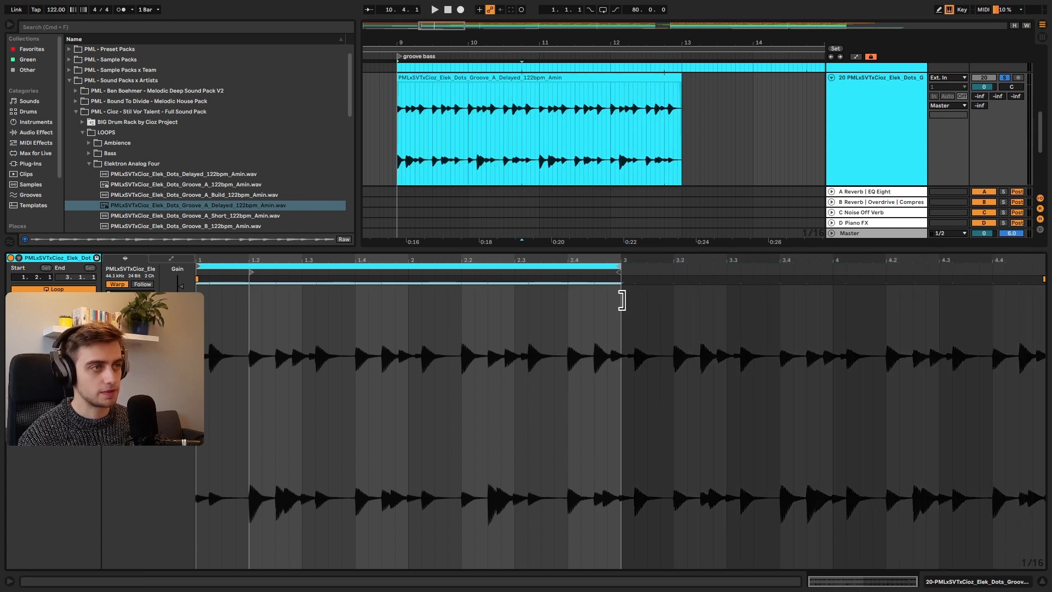
# Step: Loop the arrangement over the clip from bar 9 to bar 13 and play it
pyautogui.click(518, 74)
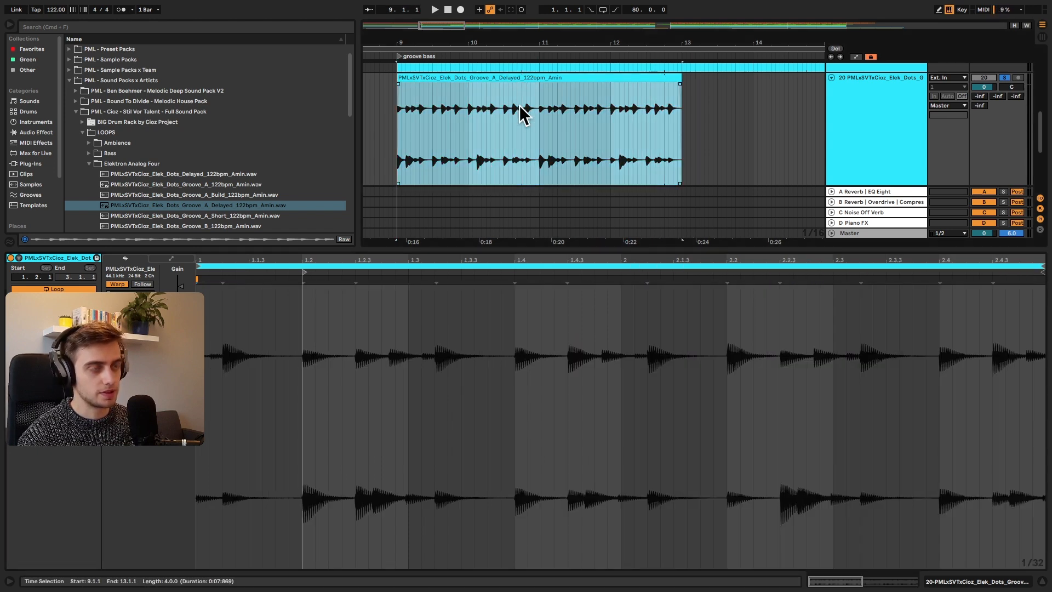
pyautogui.press('super+l')
pyautogui.press('space')
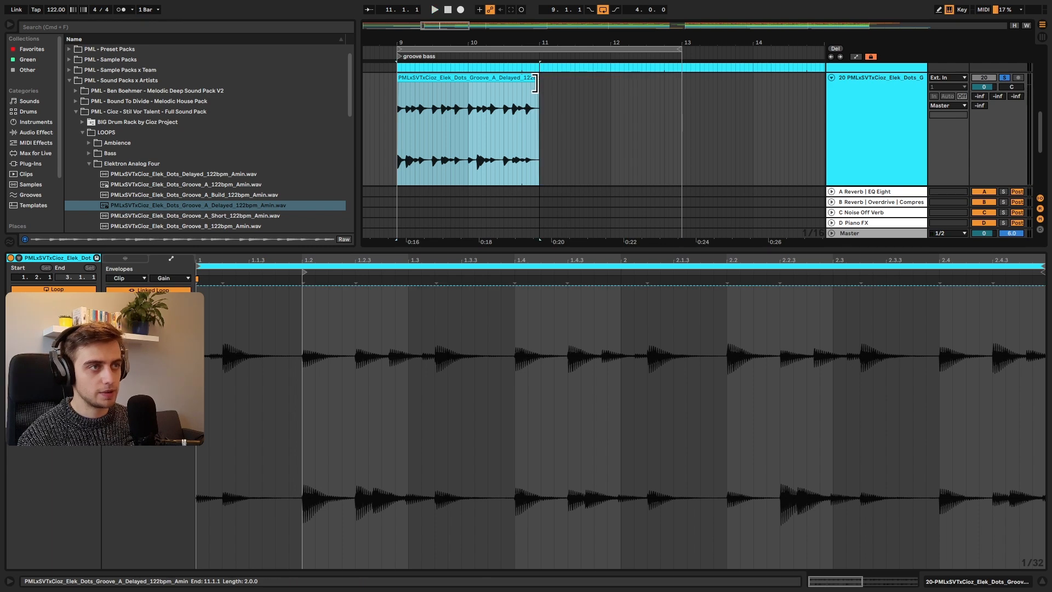
# Step: Shorten the clip to two bars, ending at bar 11, and consolidate it
pyautogui.moveTo(537, 84); pyautogui.dragTo(535, 83)
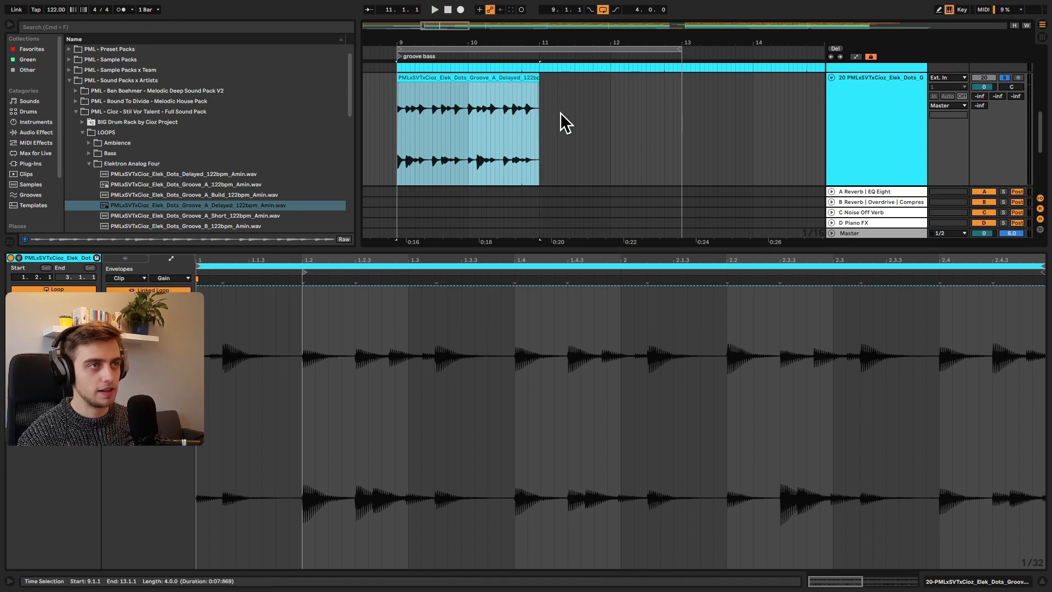
pyautogui.moveTo(418, 42); pyautogui.dragTo(418, 63)
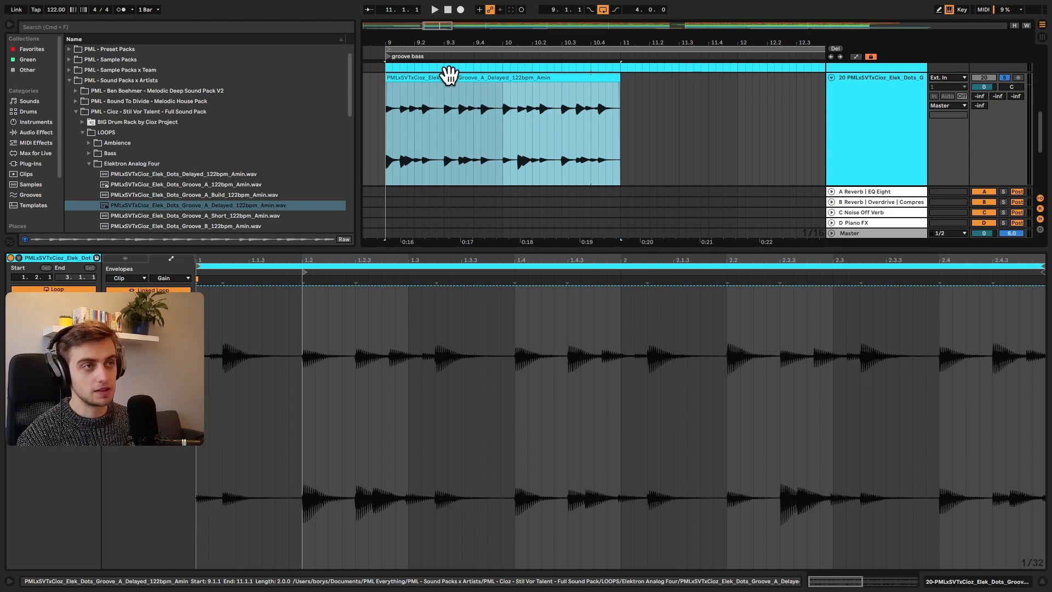
pyautogui.press('super+j')
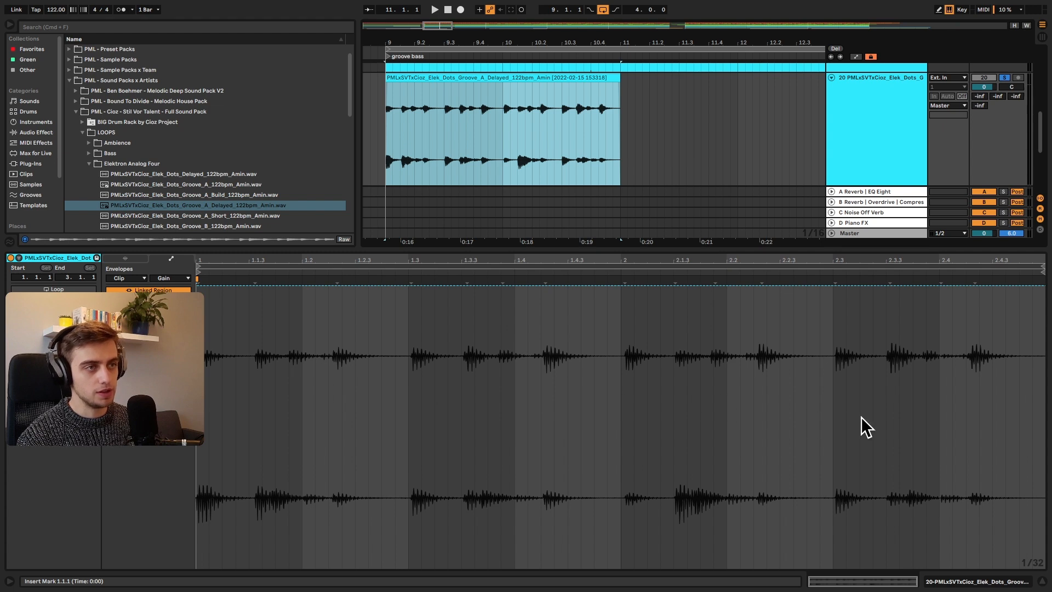
# Step: Show the consolidated clip's envelope with Clip and Gain chosen as the parameter
pyautogui.click(130, 258)
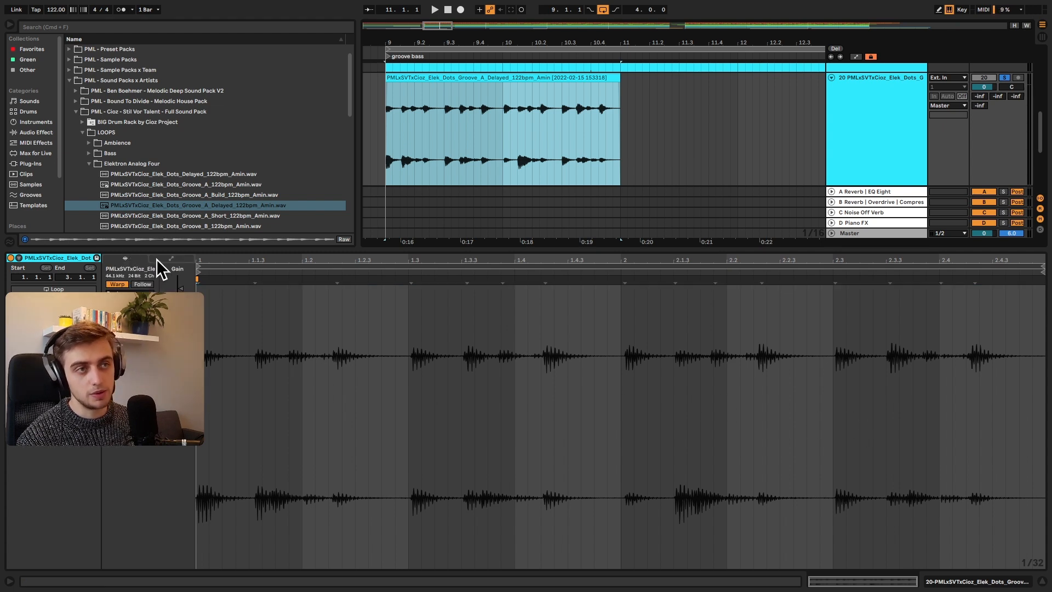
pyautogui.click(159, 258)
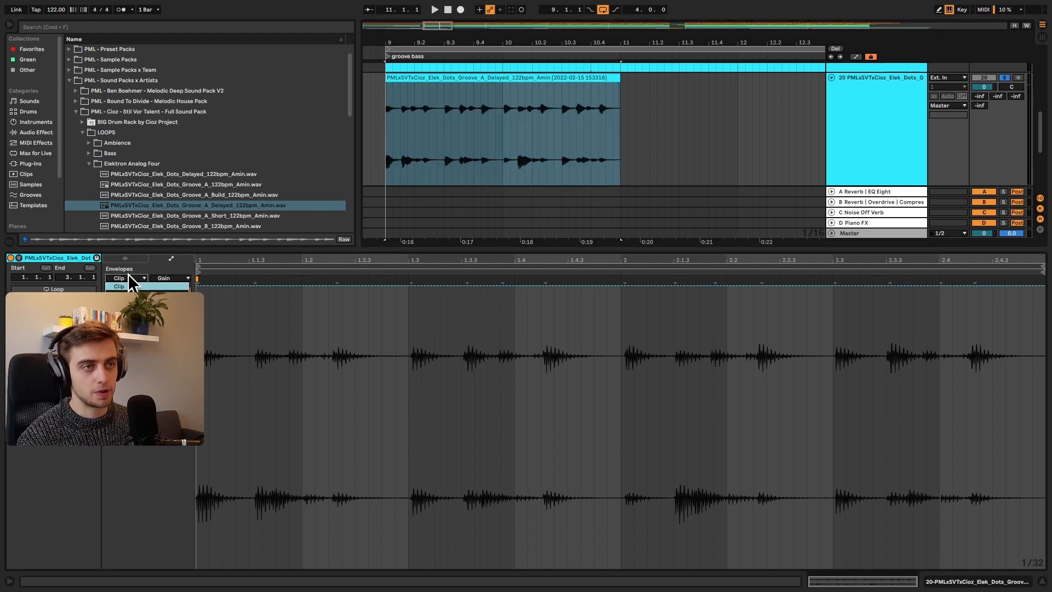
pyautogui.click(169, 278)
pyautogui.click(172, 285)
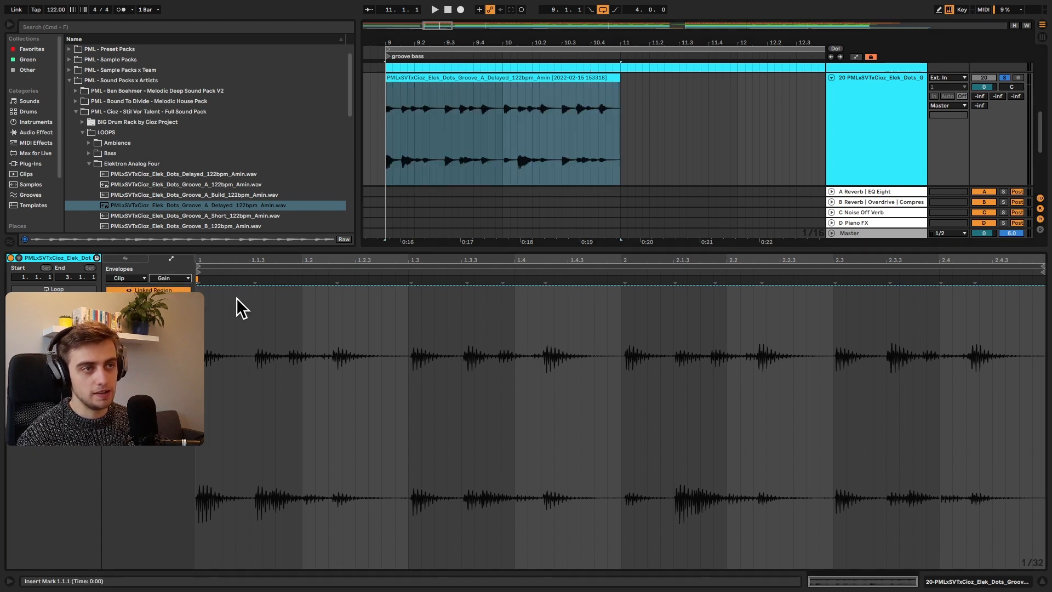
# Step: Pull the Gain envelope to the minimum from the clip's start to just past beat 1.2, flattening its first breakpoint
pyautogui.moveTo(322, 326); pyautogui.dragTo(204, 322)
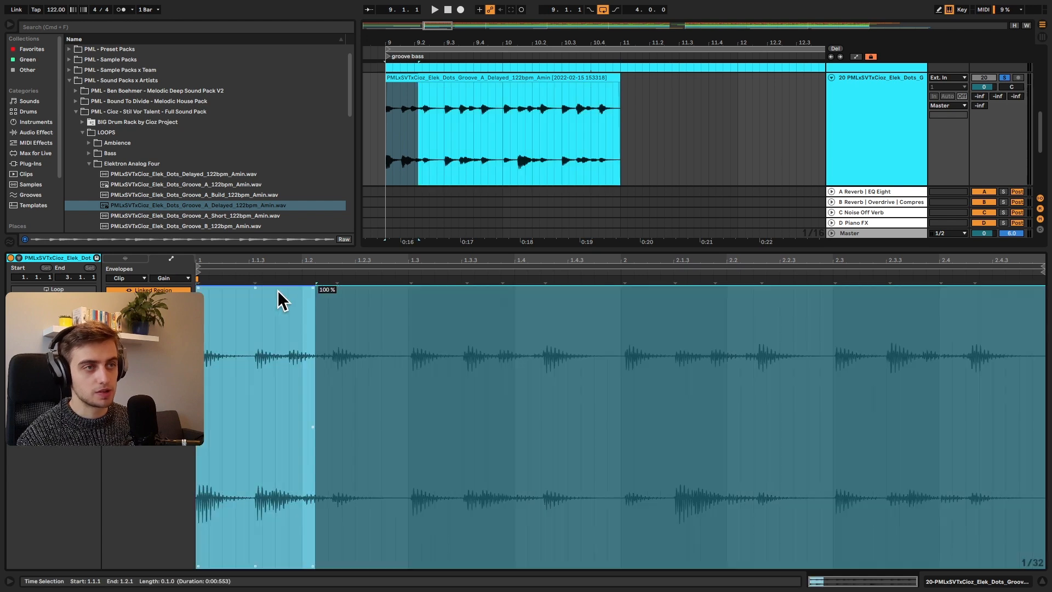
pyautogui.moveTo(279, 289); pyautogui.dragTo(293, 578)
pyautogui.click(435, 438)
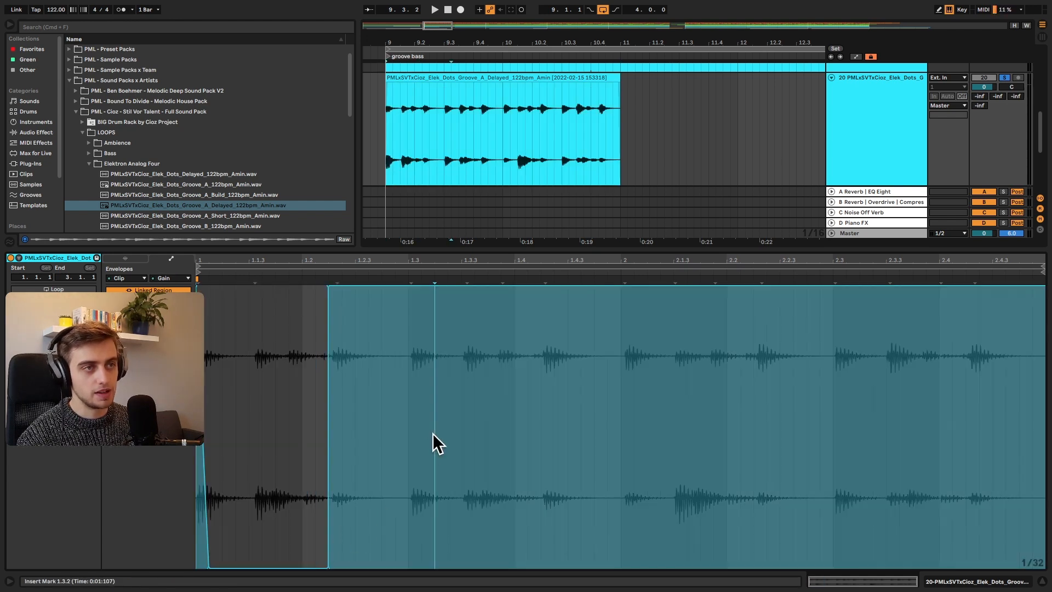
pyautogui.moveTo(206, 549); pyautogui.dragTo(207, 568)
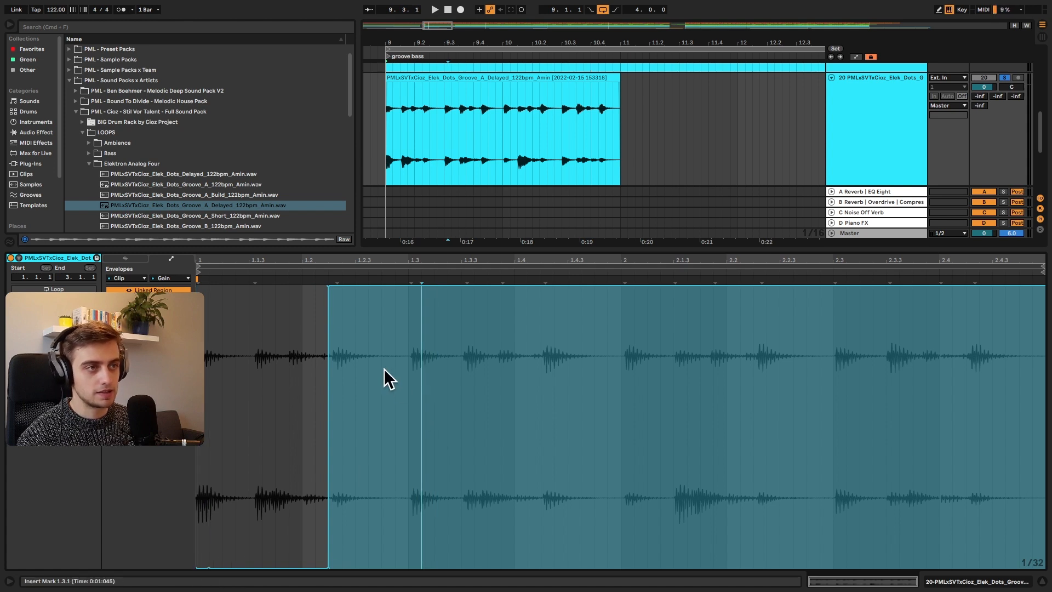
# Step: Pull the Gain envelope to the minimum from 1.3.1 to 1.4.2, leaving the preceding section audible
pyautogui.moveTo(406, 364); pyautogui.dragTo(316, 367)
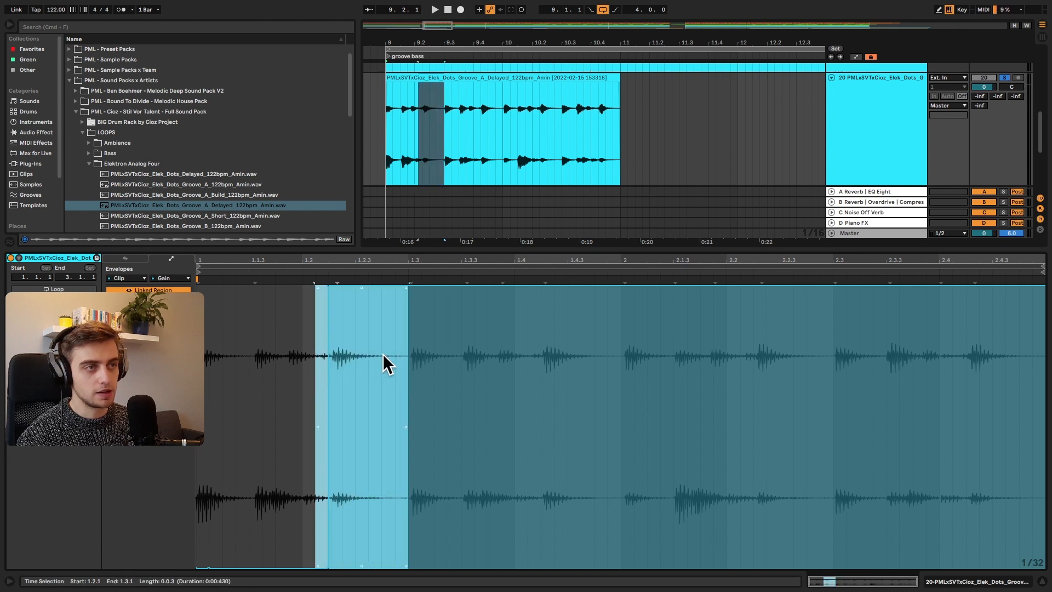
pyautogui.click(409, 357)
pyautogui.moveTo(528, 357); pyautogui.dragTo(535, 357)
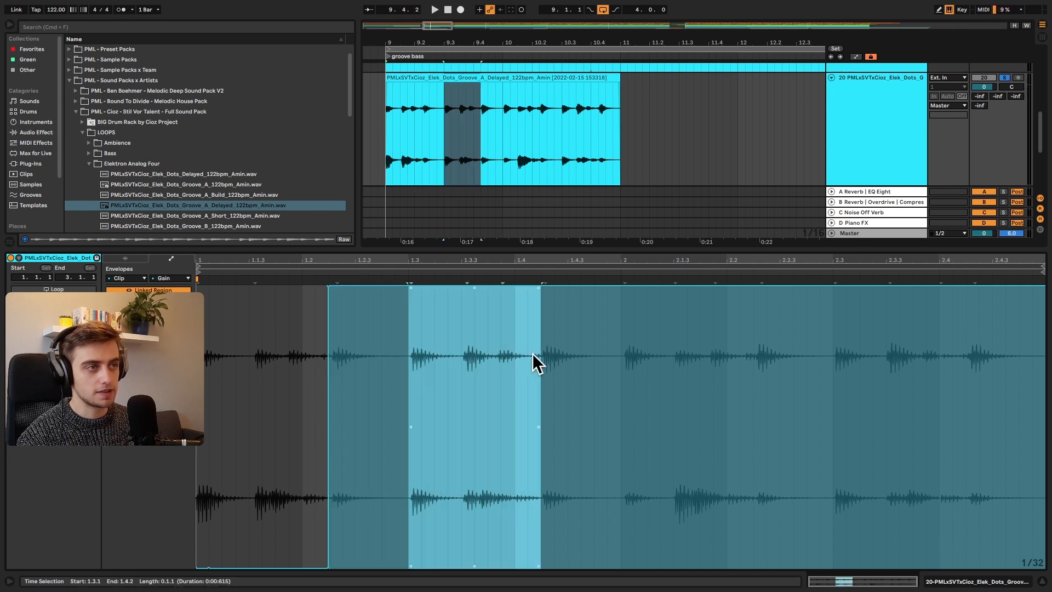
pyautogui.moveTo(511, 291); pyautogui.dragTo(513, 567)
# Step: Silence the Gain envelope from 2.1.1 to just past 2.2 and in short slices between 2.3 and 2.4, and play the result
pyautogui.moveTo(619, 344); pyautogui.dragTo(745, 350)
pyautogui.moveTo(834, 368); pyautogui.dragTo(861, 370)
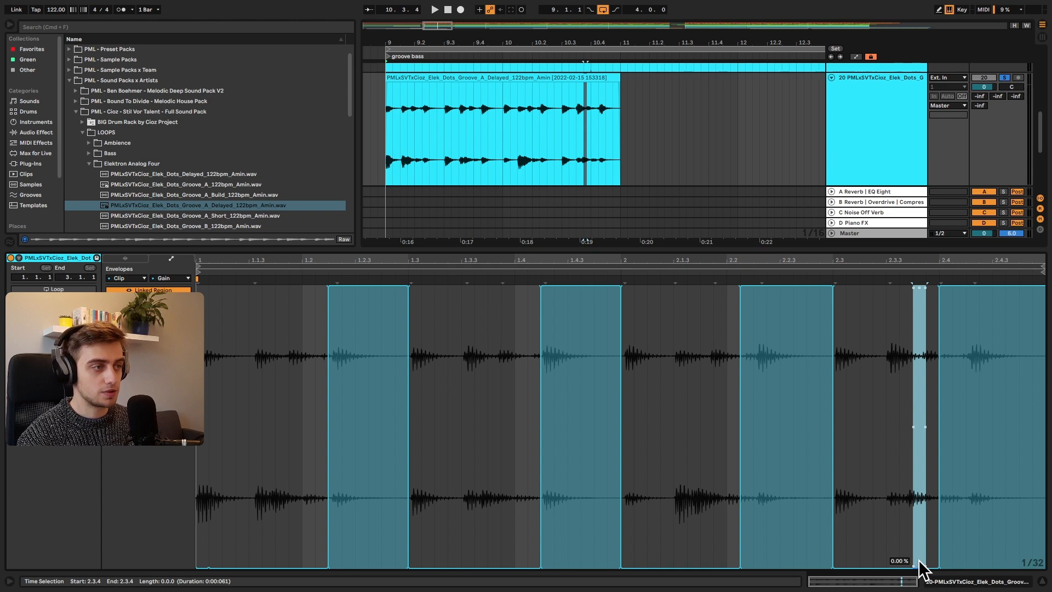
pyautogui.moveTo(919, 568); pyautogui.dragTo(893, 282)
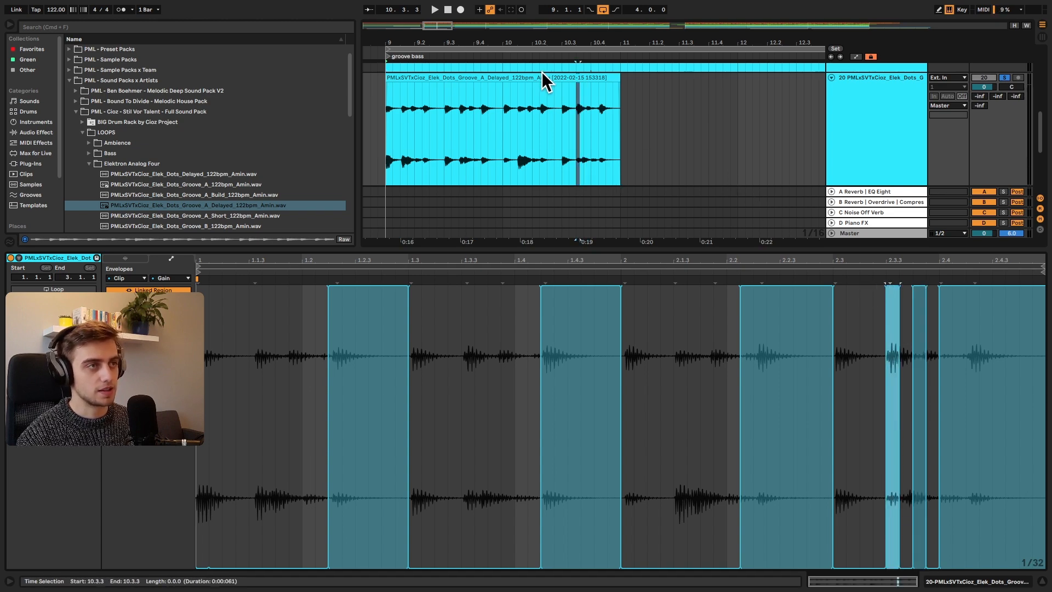
pyautogui.press('space')
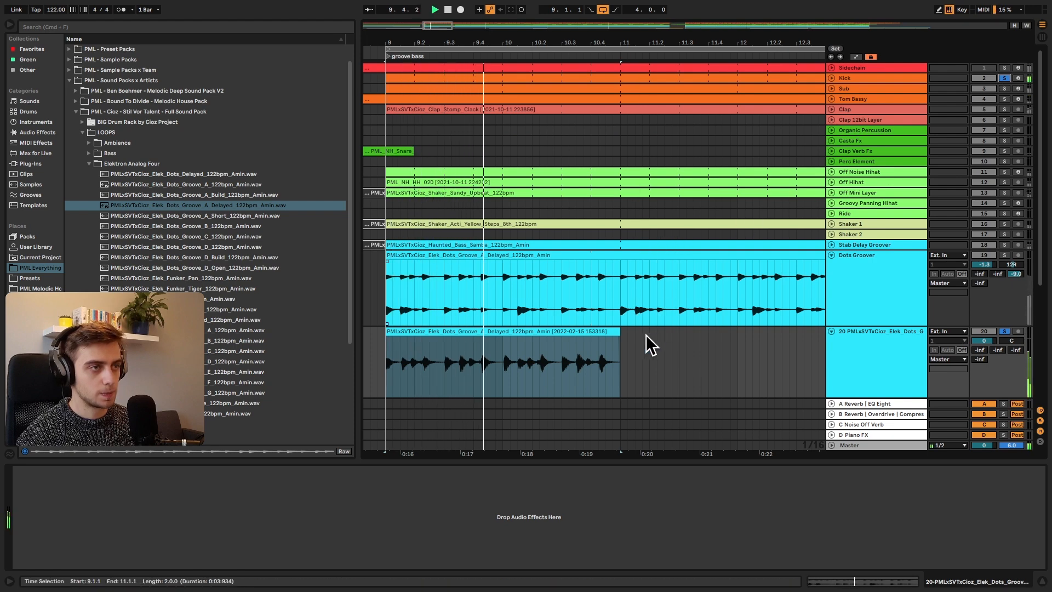
# Step: Switch the solo from track 20 to Dots Groover, stop playback and select its clip to show the effects
pyautogui.scroll(-5, 642, 345)
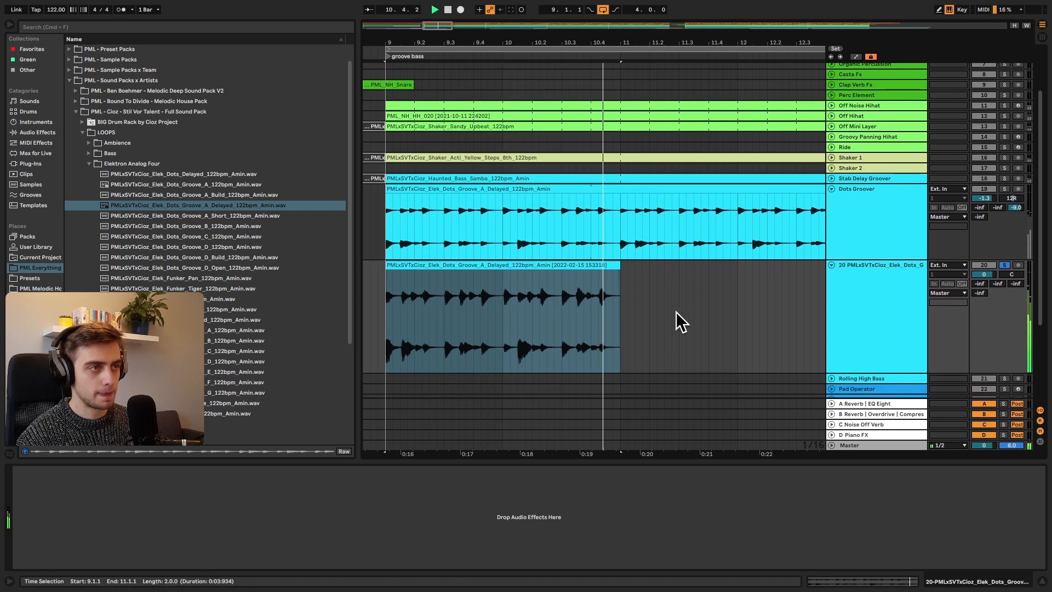
pyautogui.click(1005, 189)
pyautogui.click(1005, 266)
pyautogui.click(470, 189)
pyautogui.press('space')
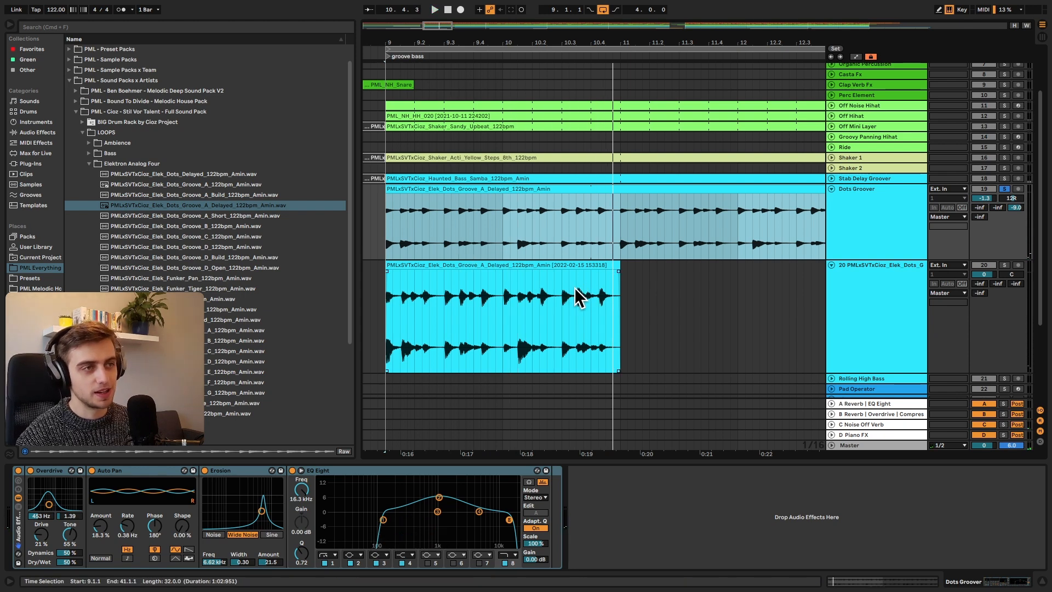
# Step: Copy the Dots Groover track's Audio Effect Rack with Overdrive, Auto Pan, Erosion and EQ Eight onto track 20
pyautogui.click(21, 540)
pyautogui.press('super+c')
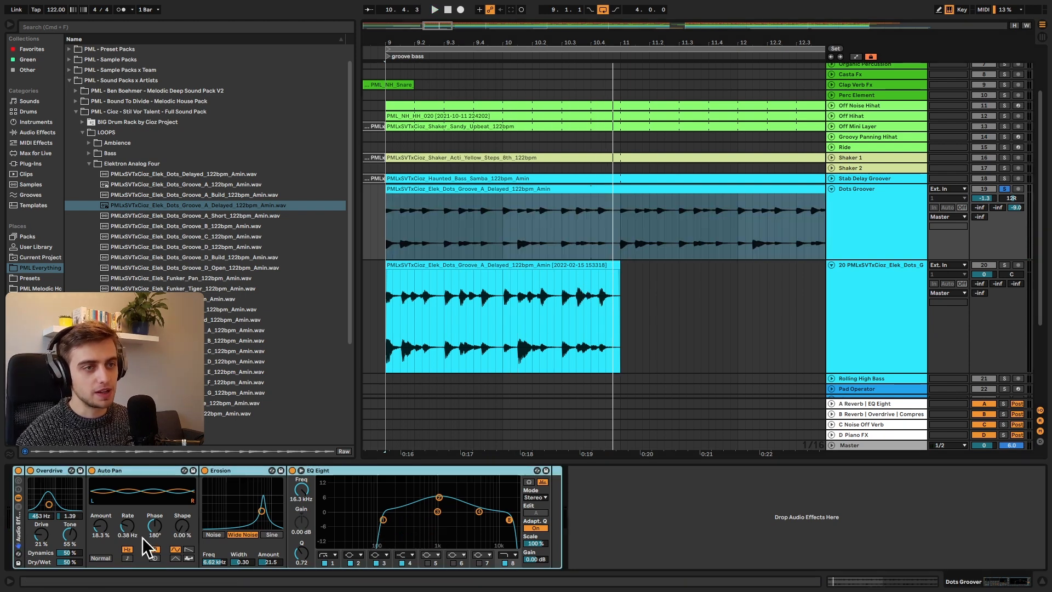
pyautogui.click(420, 332)
pyautogui.press('super+v')
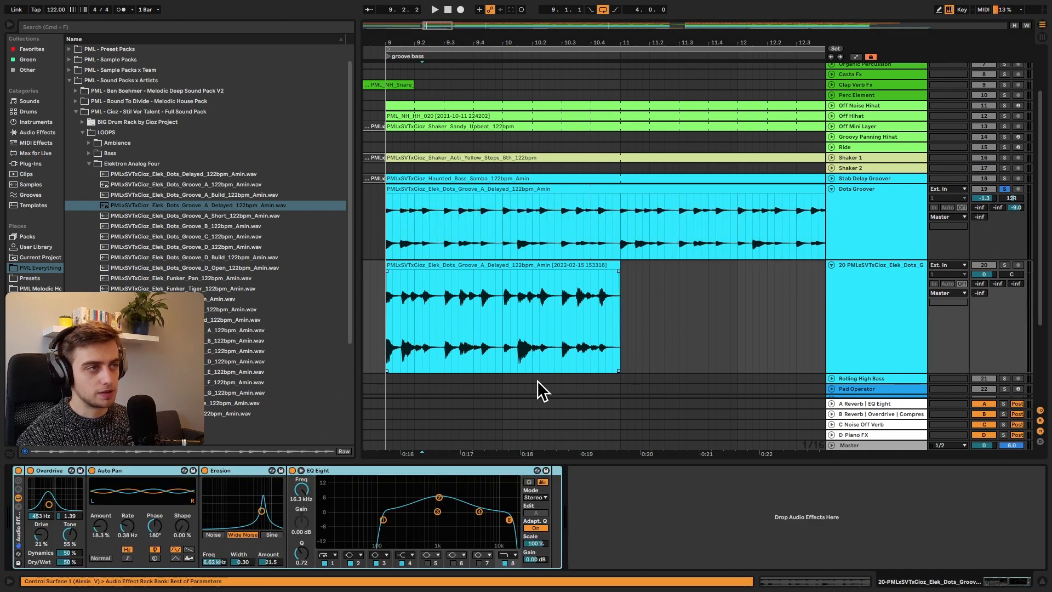
pyautogui.click(58, 471)
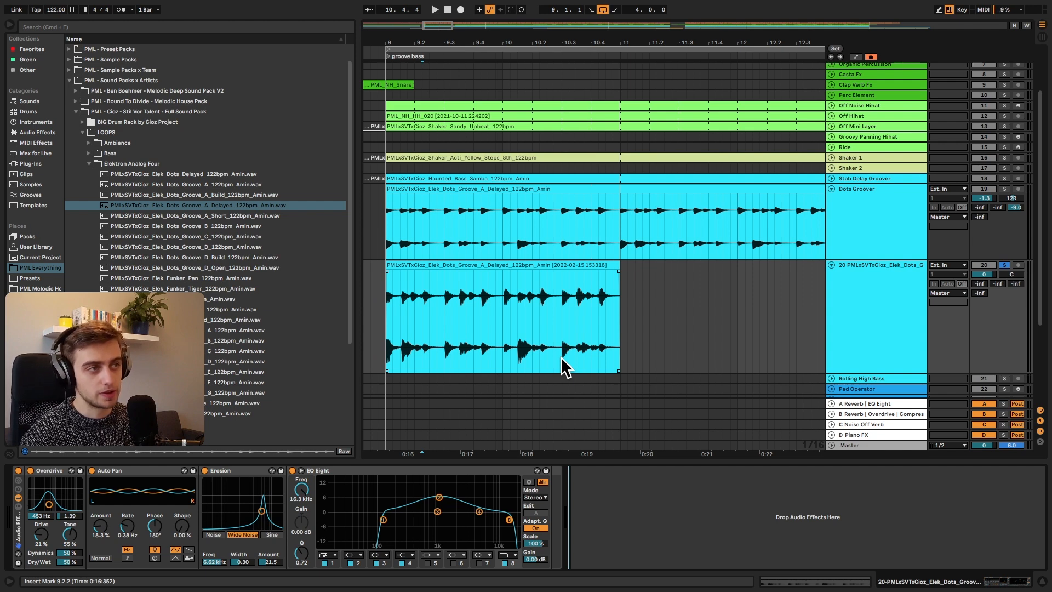
# Step: Insert a new audio track below track 20 and copy the Dots Groover section from 9.1.1 to 11.1.1 onto it
pyautogui.rightClick(859, 325)
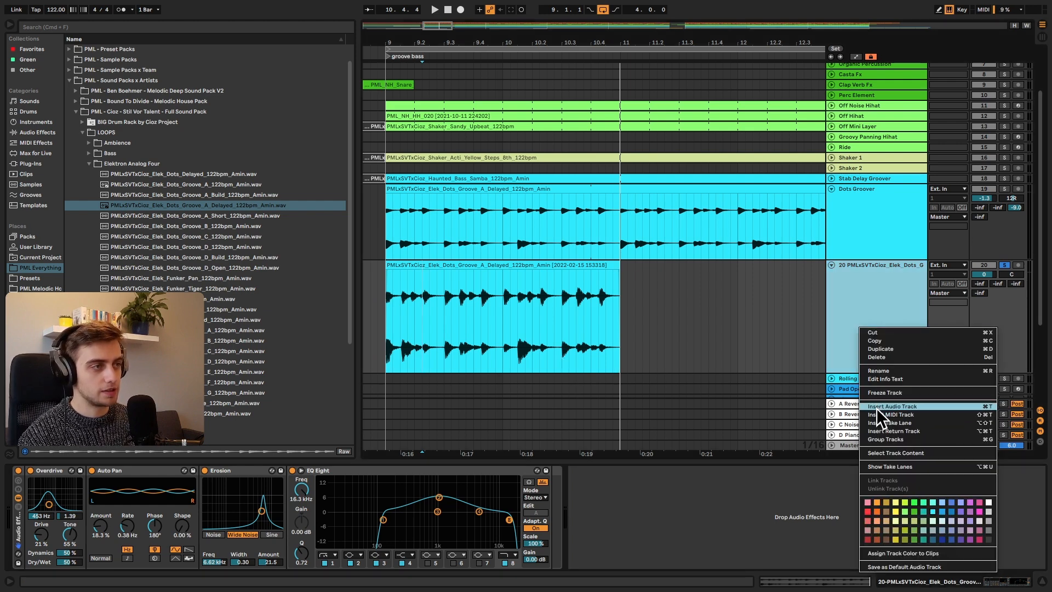
pyautogui.press('Return')
pyautogui.moveTo(617, 195); pyautogui.dragTo(387, 197)
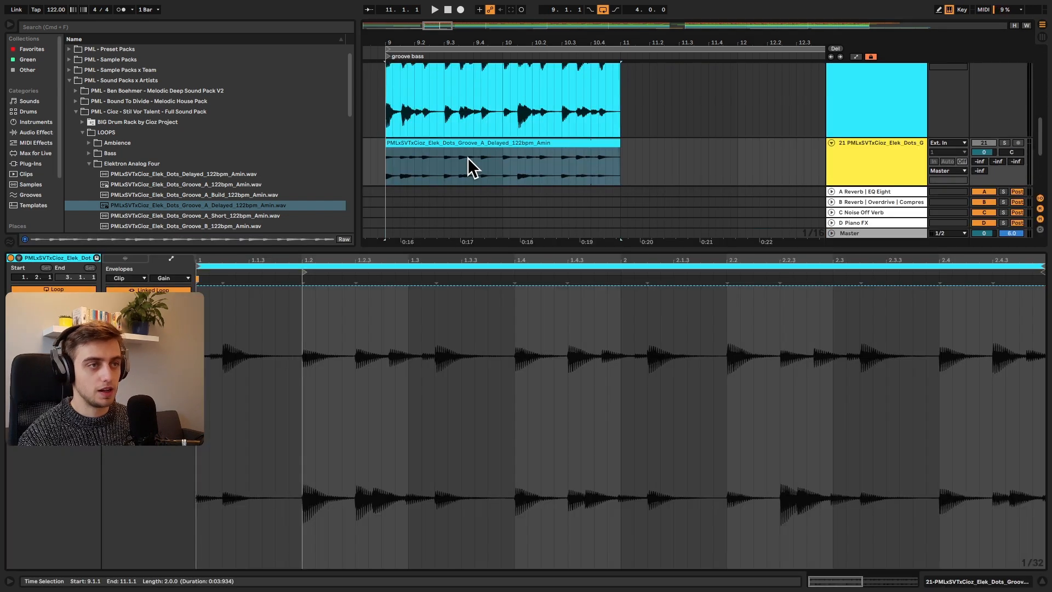
pyautogui.hotkey('shift', 'Tab')
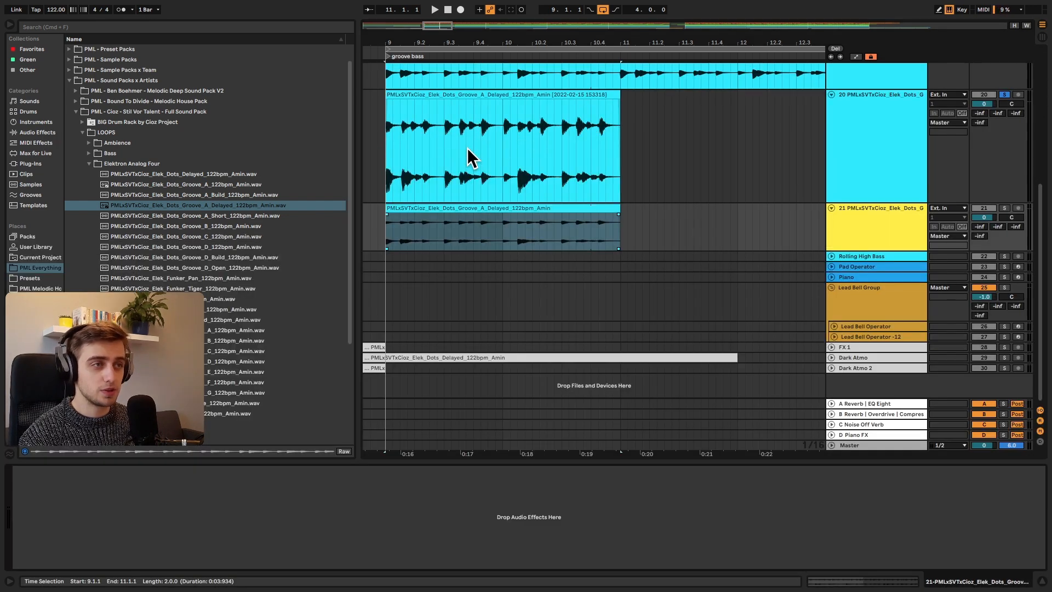
# Step: Consolidate the copied section on track 21 and enlarge the track's height
pyautogui.rightClick(453, 211)
pyautogui.click(482, 317)
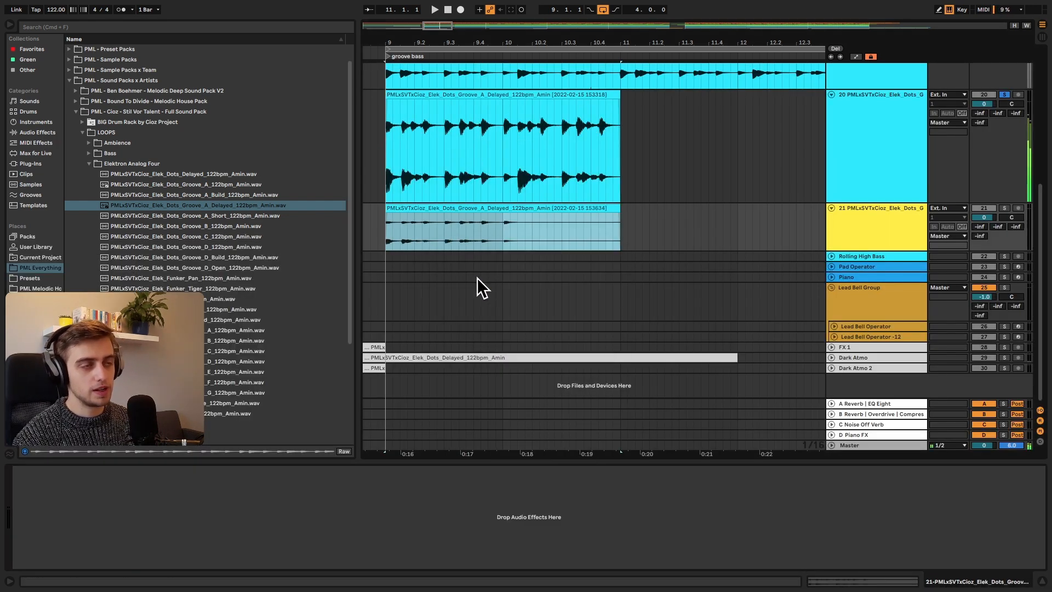
pyautogui.moveTo(851, 249); pyautogui.dragTo(834, 334)
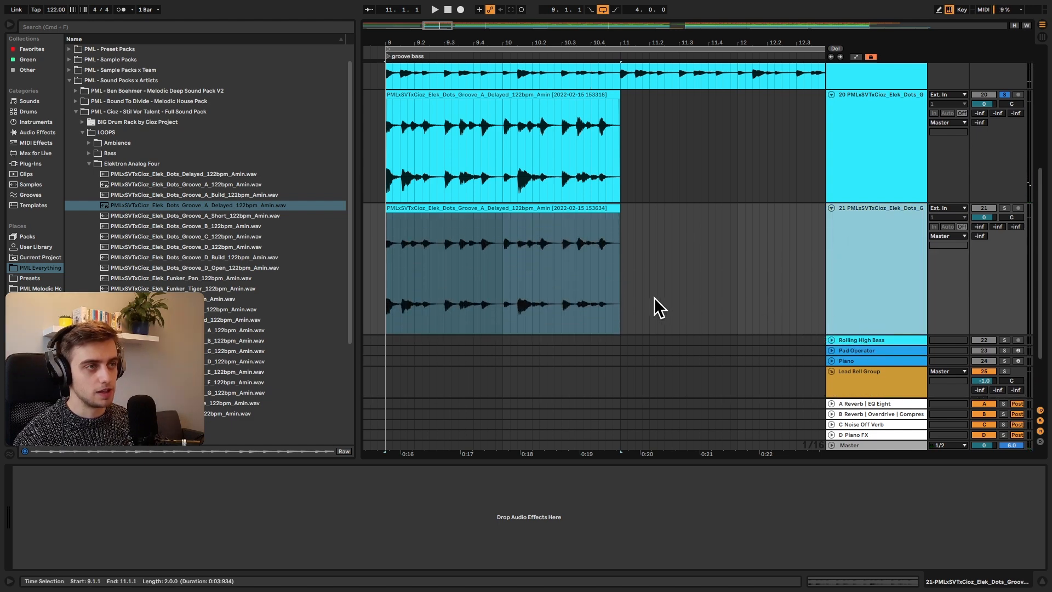
# Step: Split track 21's clip just past 9.2 and delete the part before the split
pyautogui.click(658, 305)
pyautogui.moveTo(395, 47); pyautogui.dragTo(449, 199)
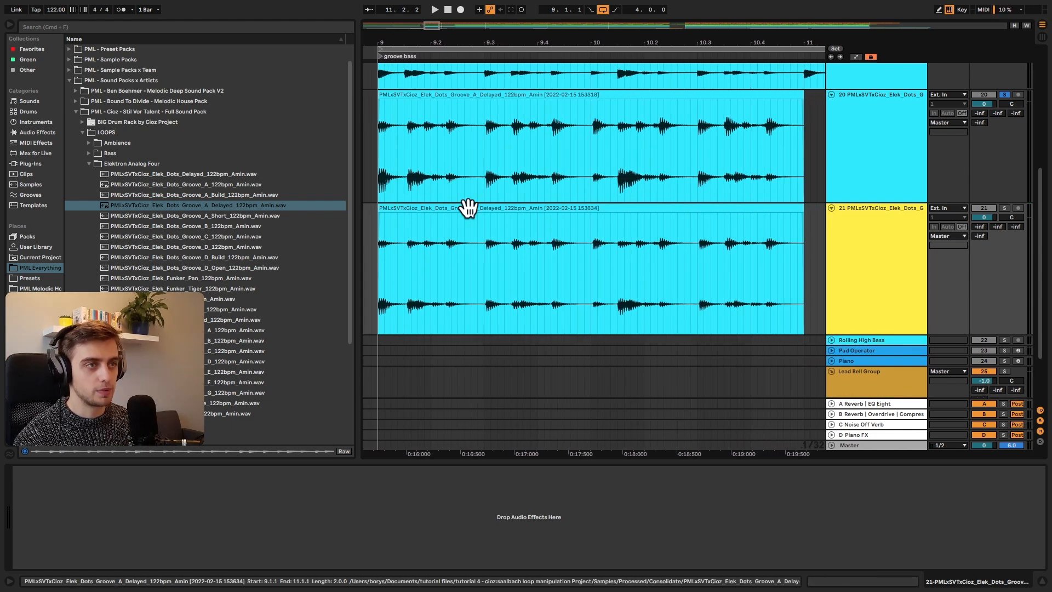
pyautogui.click(438, 257)
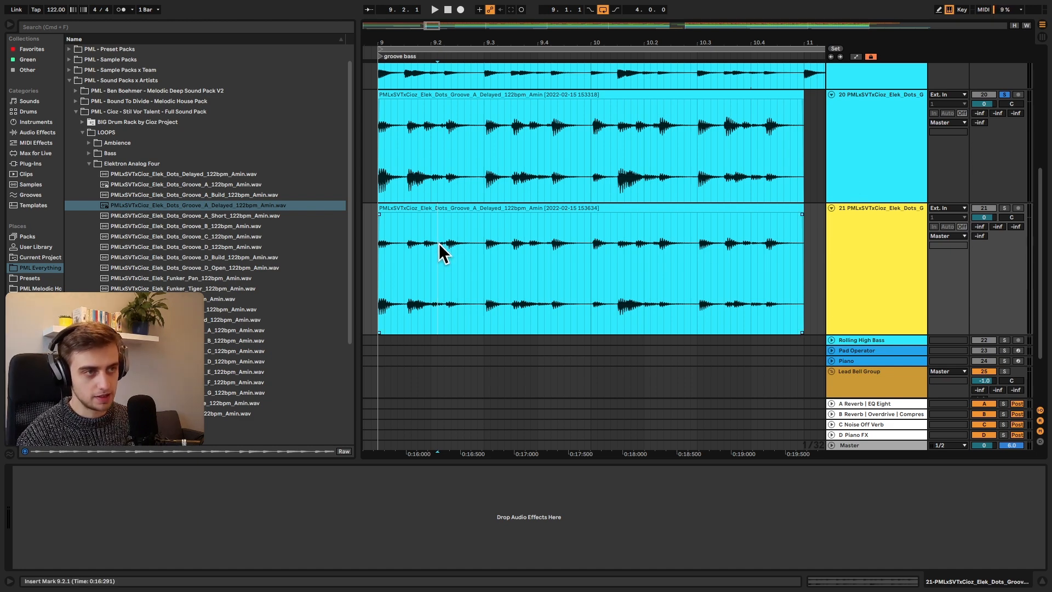
pyautogui.press('super+e')
pyautogui.click(409, 204)
pyautogui.press('Delete')
# Step: Split track 21's clip at 9.3.1 and 9.4.2 and delete the section between the splits
pyautogui.click(485, 274)
pyautogui.press('super+e')
pyautogui.click(550, 269)
pyautogui.press('super+e')
pyautogui.click(528, 223)
pyautogui.press('Delete')
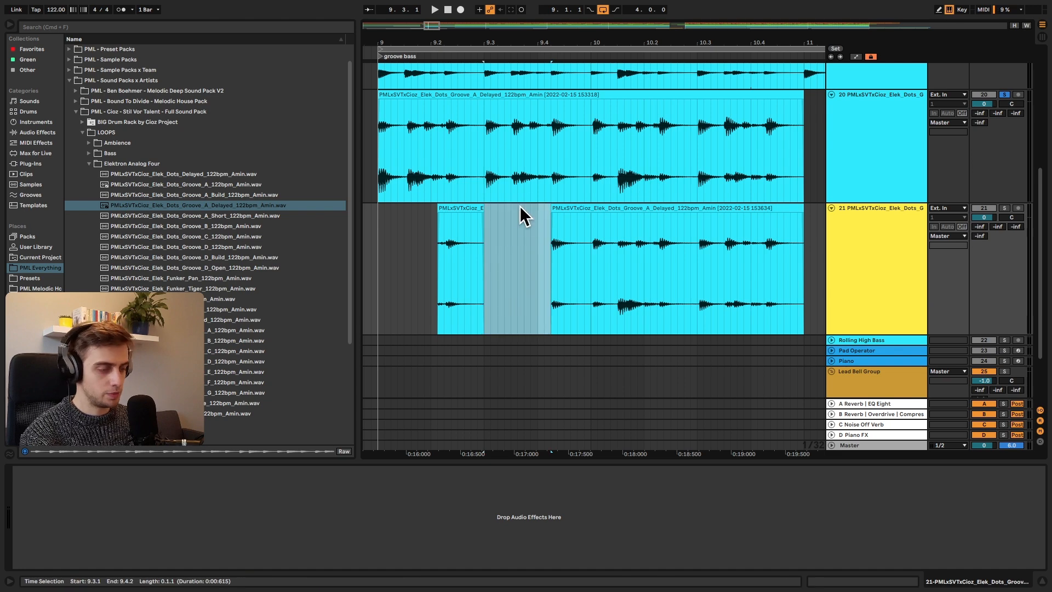
# Step: Cut out the section of track 21's clip from 10.1.1 to just past 10.2
pyautogui.click(590, 246)
pyautogui.press('super+e')
pyautogui.click(652, 249)
pyautogui.press('super+e')
pyautogui.click(606, 208)
pyautogui.press('Delete')
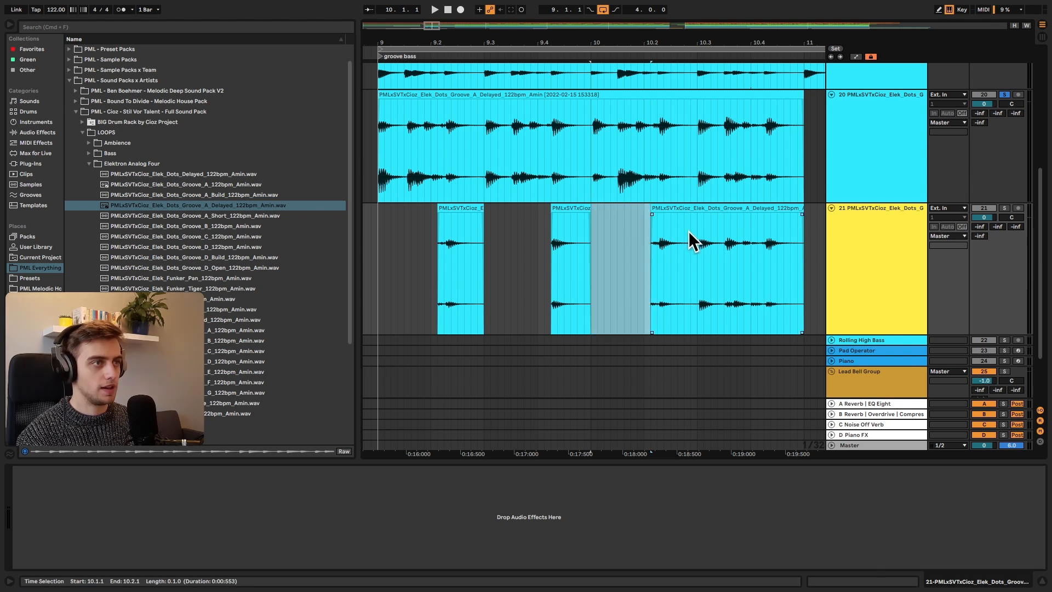
# Step: Cut track 21's clip at 10.3.1, remove the part before the next hit, and cut short slices up to 10.4.1
pyautogui.click(692, 235)
pyautogui.click(698, 242)
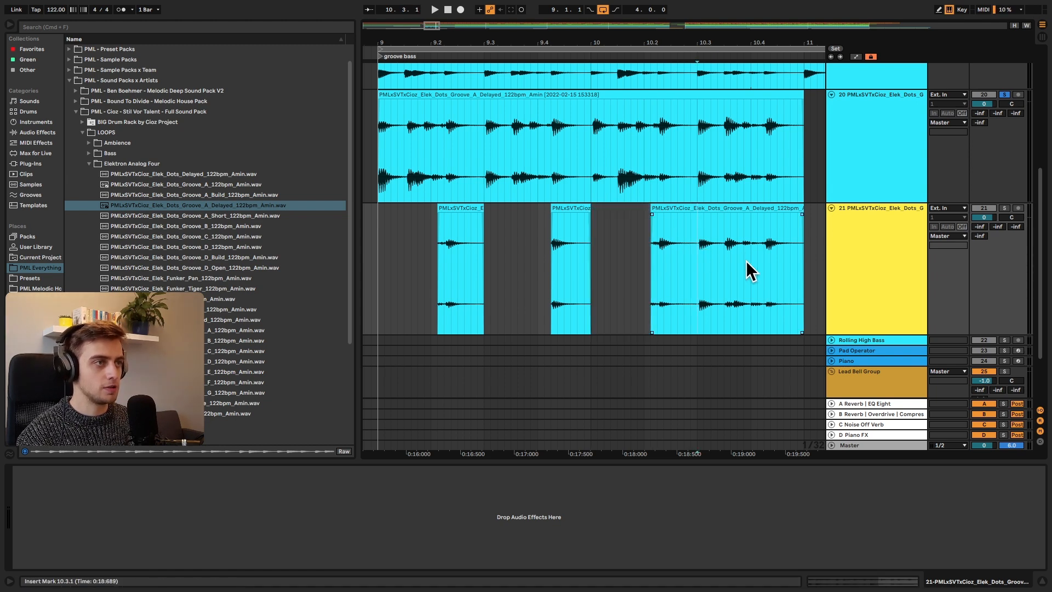
pyautogui.press('super+e')
pyautogui.moveTo(700, 212); pyautogui.dragTo(726, 216)
pyautogui.moveTo(739, 245)
pyautogui.mouseDown()
pyautogui.moveTo(731, 212)
pyautogui.moveTo(749, 231)
pyautogui.mouseUp()
pyautogui.press('super+e')
pyautogui.press('super+e')
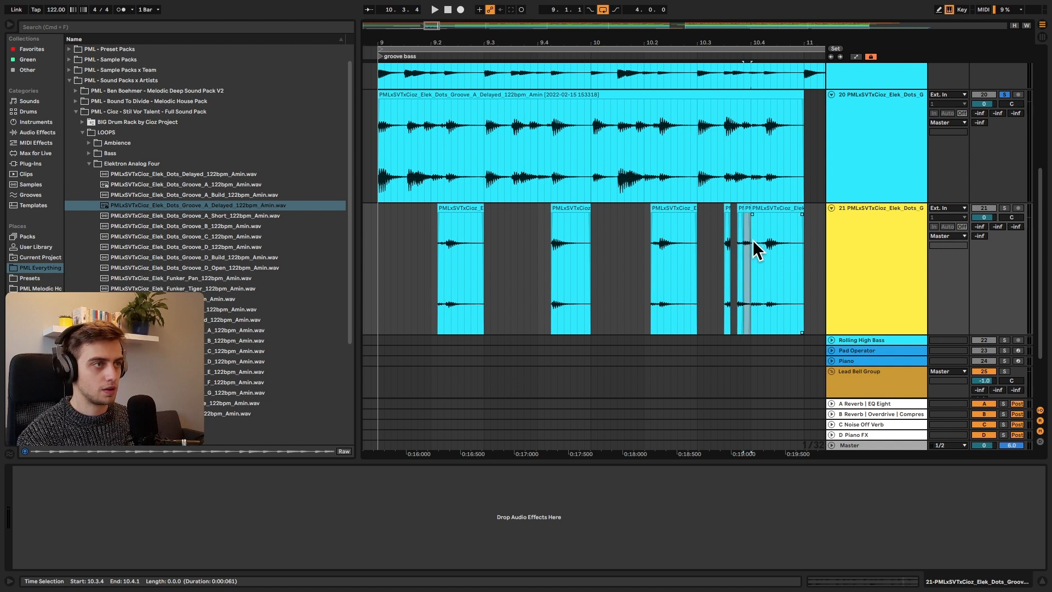
# Step: Set the arrangement loop from 9.1.1 to 11.1.1 and play the sliced track 21 soloed
pyautogui.click(786, 207)
pyautogui.keyDown('shift'); pyautogui.click(376, 235); pyautogui.keyUp('shift')
pyautogui.press('super+l')
pyautogui.scroll(5, 870, 244)
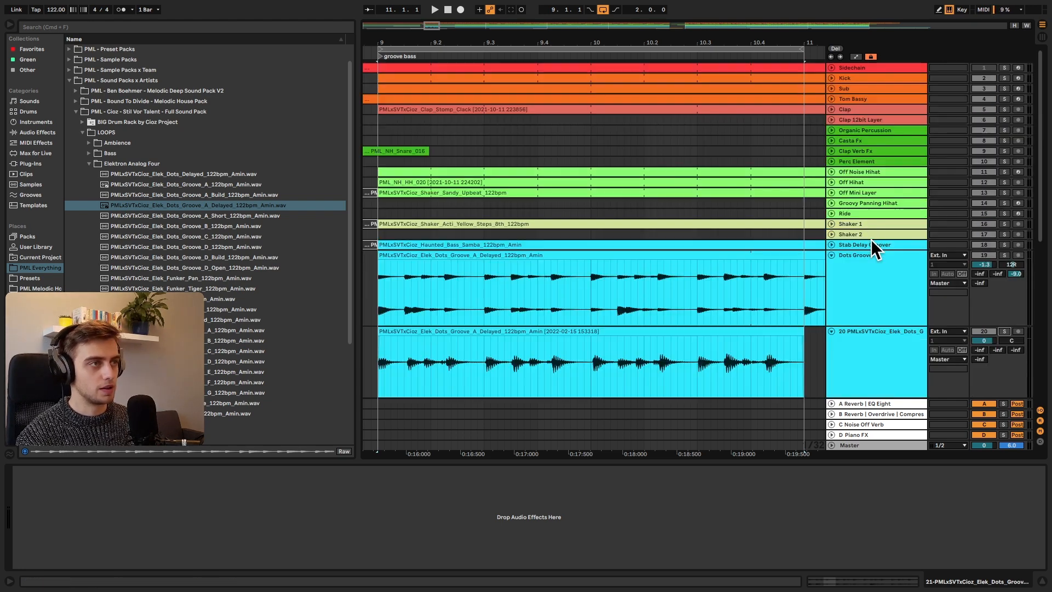
pyautogui.scroll(-5, 633, 315)
pyautogui.press('space')
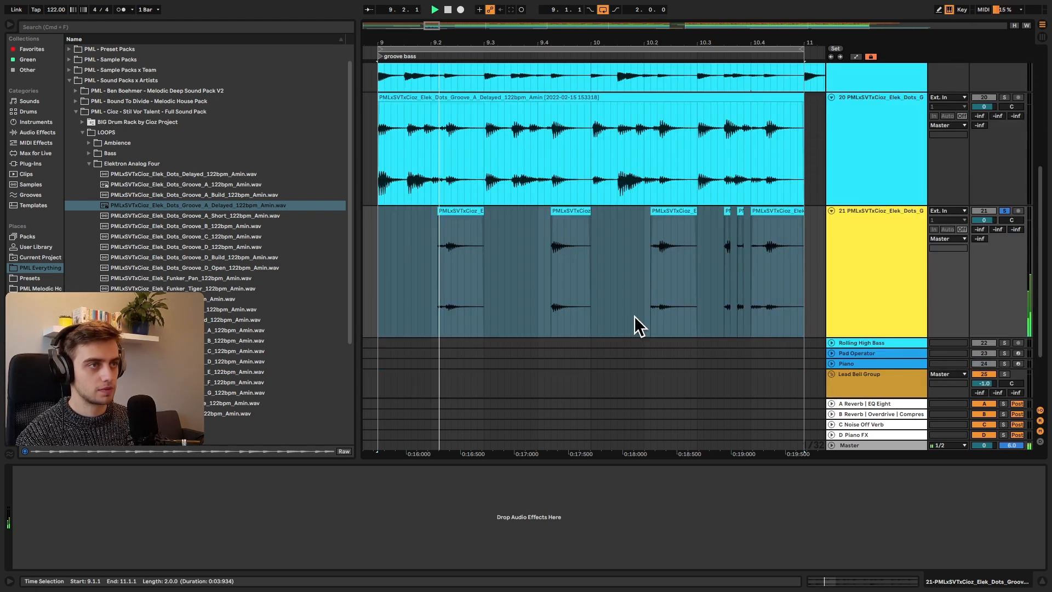
# Step: Raise track 21's volume to 6.0 and stop playback
pyautogui.moveTo(984, 220); pyautogui.dragTo(985, 192)
pyautogui.press('space')
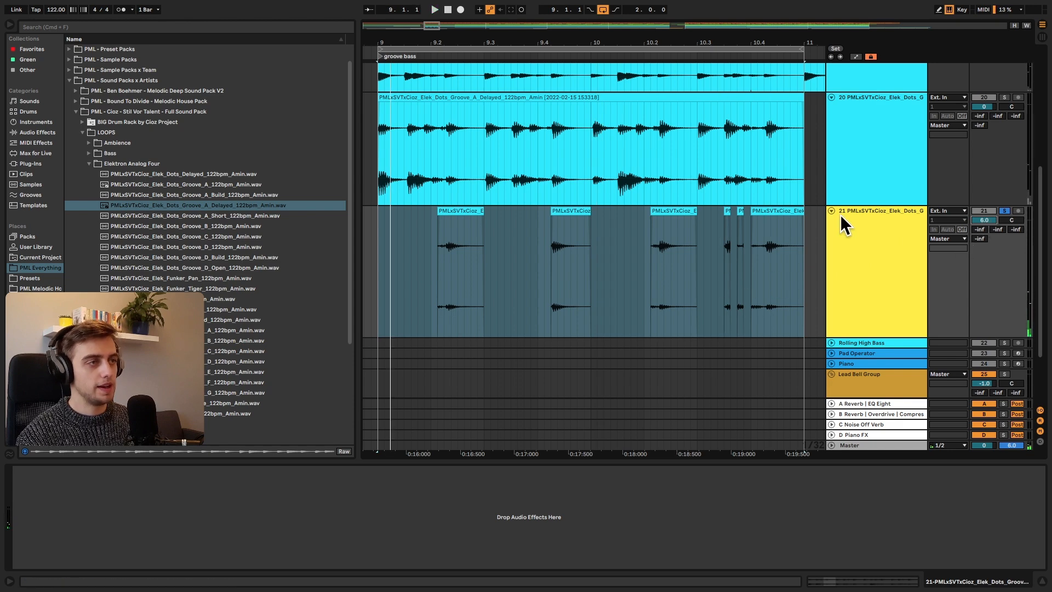
pyautogui.click(866, 255)
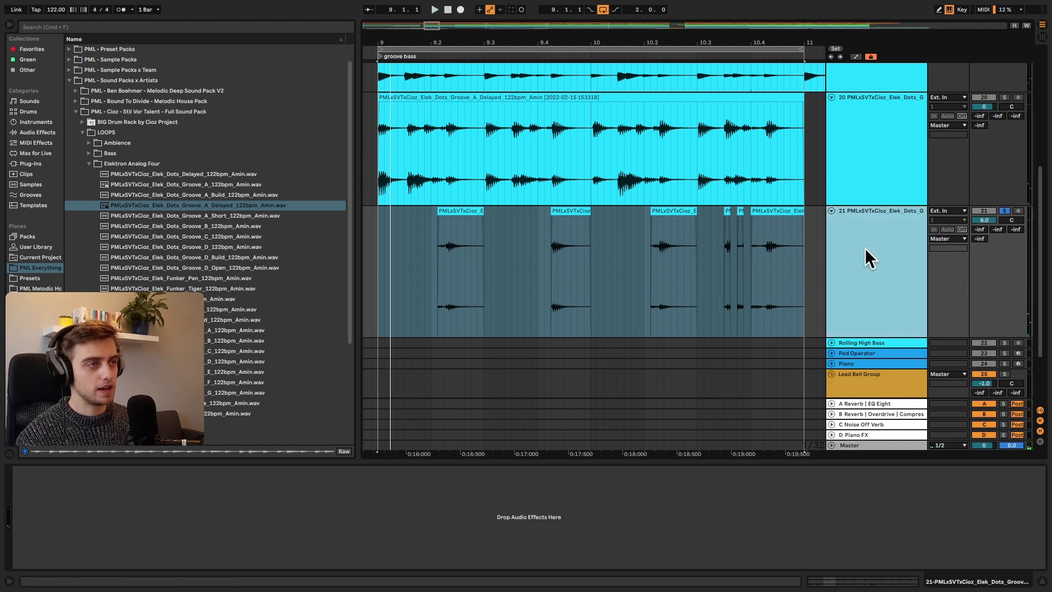
# Step: Consolidate track 20's gated clip and track 21's slices from 9.1.1 to 11.1.1 into one clip on each track
pyautogui.click(898, 145)
pyautogui.click(724, 185)
pyautogui.rightClick(712, 97)
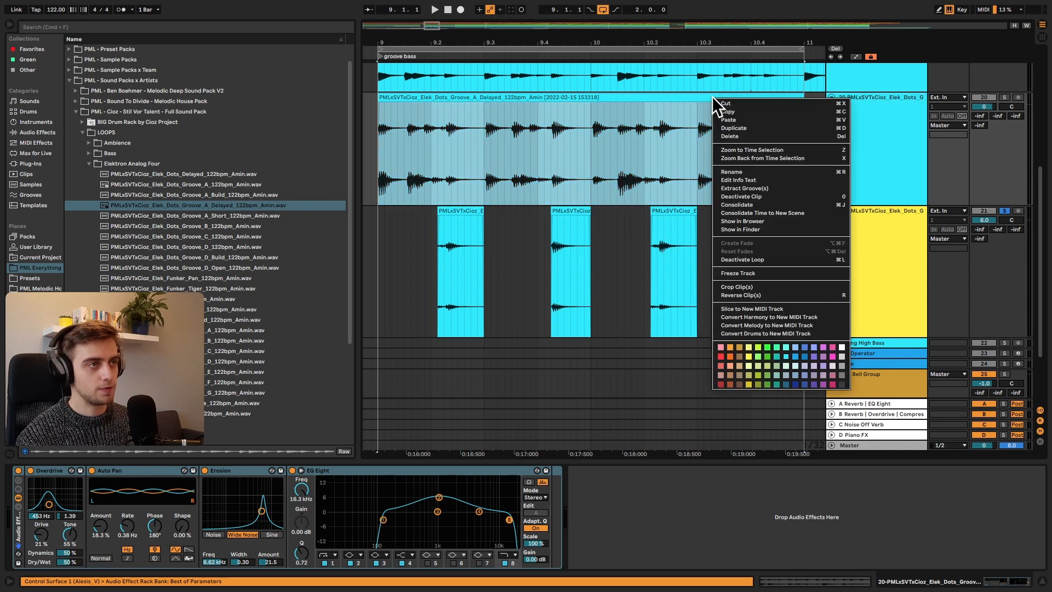
pyautogui.click(748, 204)
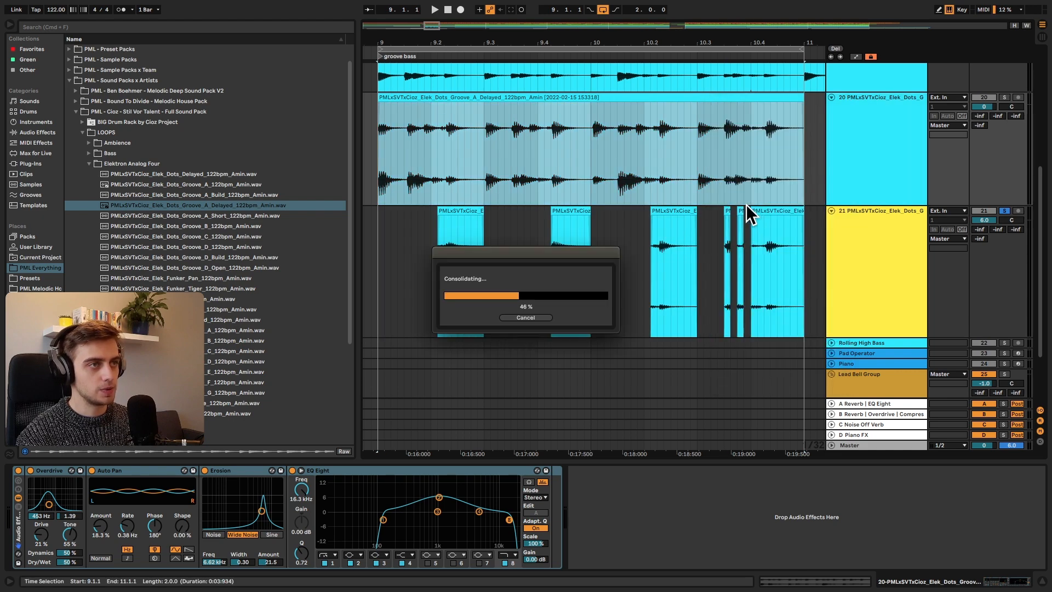
pyautogui.click(538, 155)
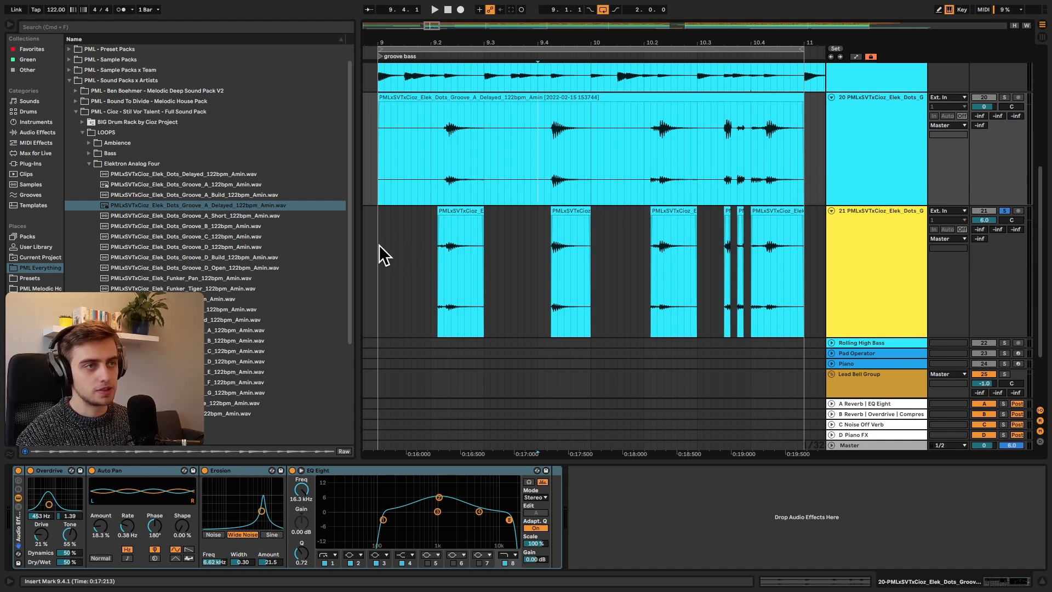
pyautogui.moveTo(377, 244); pyautogui.dragTo(810, 264)
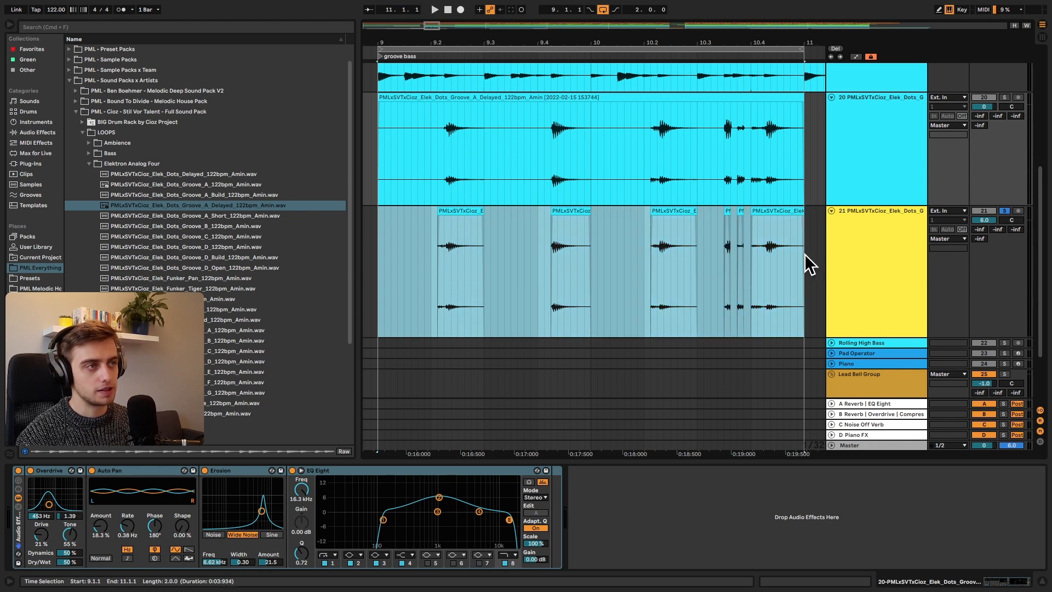
pyautogui.press('super+j')
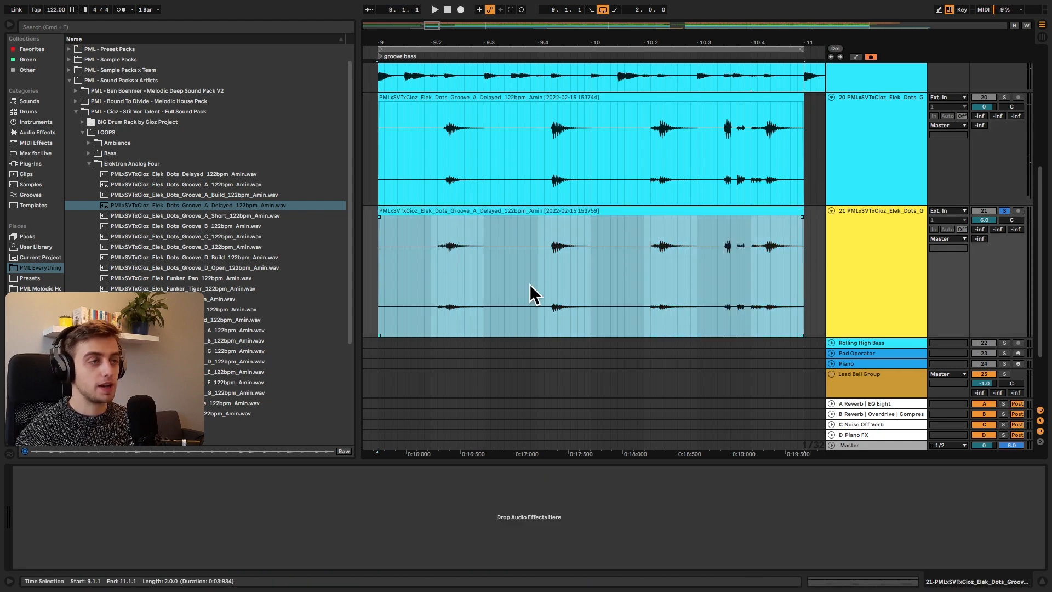
# Step: Turn on looping for track 21's consolidated clip and extend it to 18.2.1
pyautogui.doubleClick(515, 233)
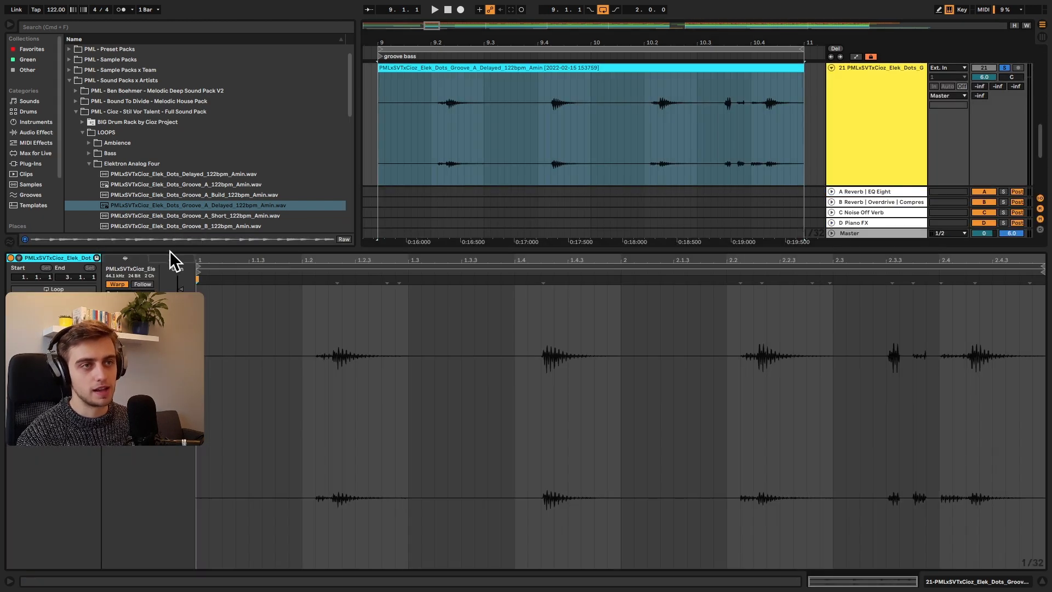
pyautogui.click(69, 289)
pyautogui.hotkey('shift', 'Tab')
pyautogui.moveTo(547, 40); pyautogui.dragTo(548, 38)
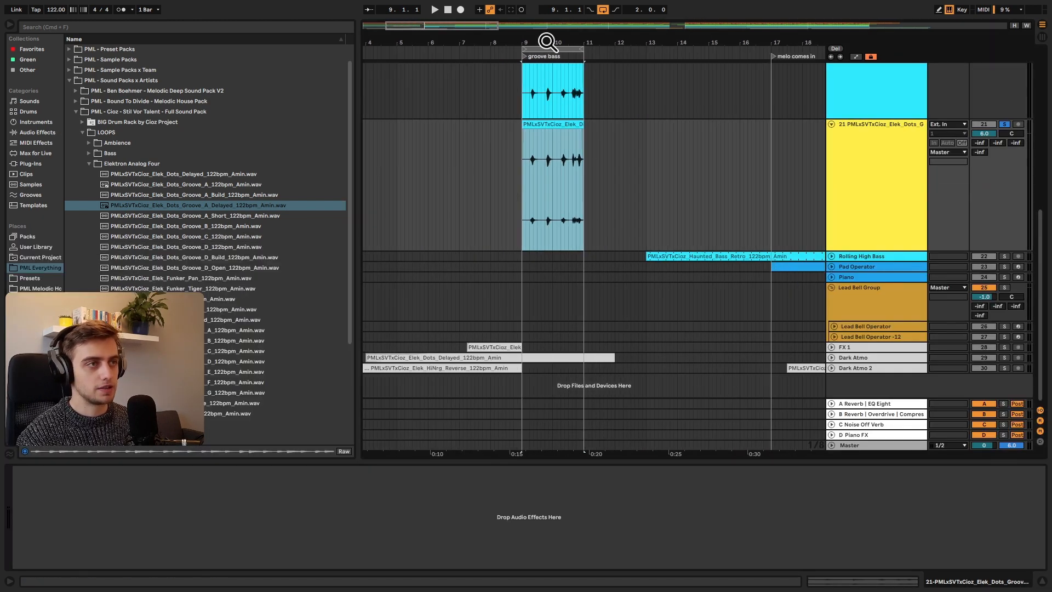
pyautogui.scroll(3, 613, 139)
pyautogui.moveTo(583, 219); pyautogui.dragTo(809, 230)
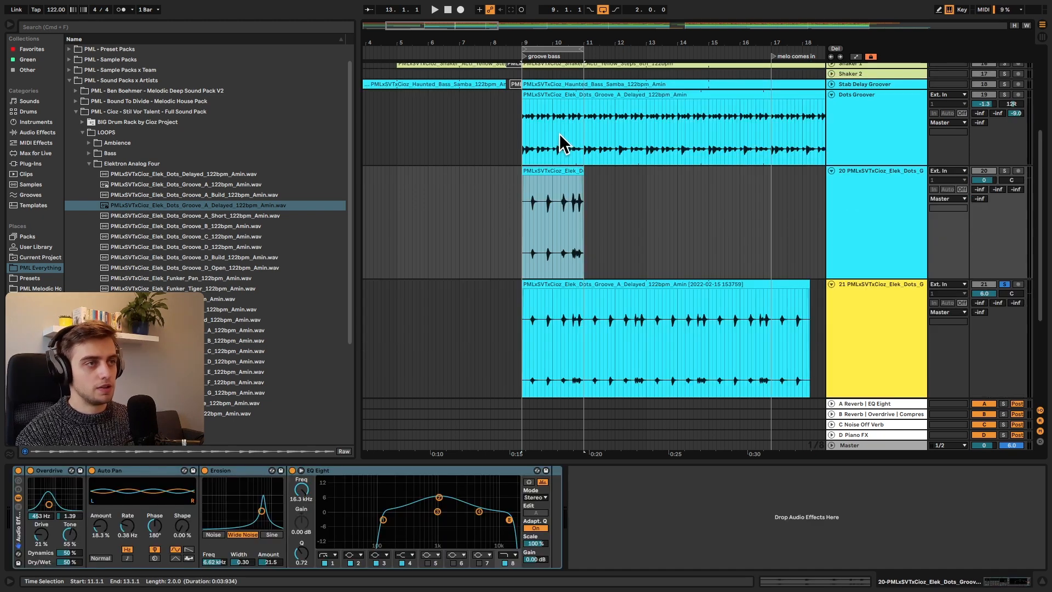
# Step: Open the Dots Groover clip and examine its envelope settings
pyautogui.doubleClick(561, 95)
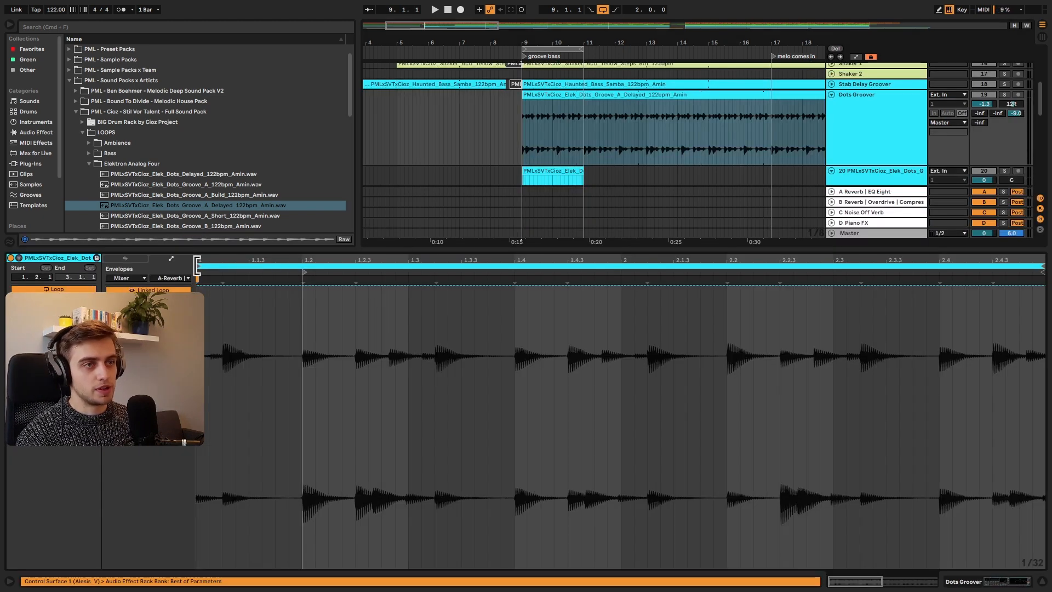
pyautogui.click(140, 278)
pyautogui.click(142, 275)
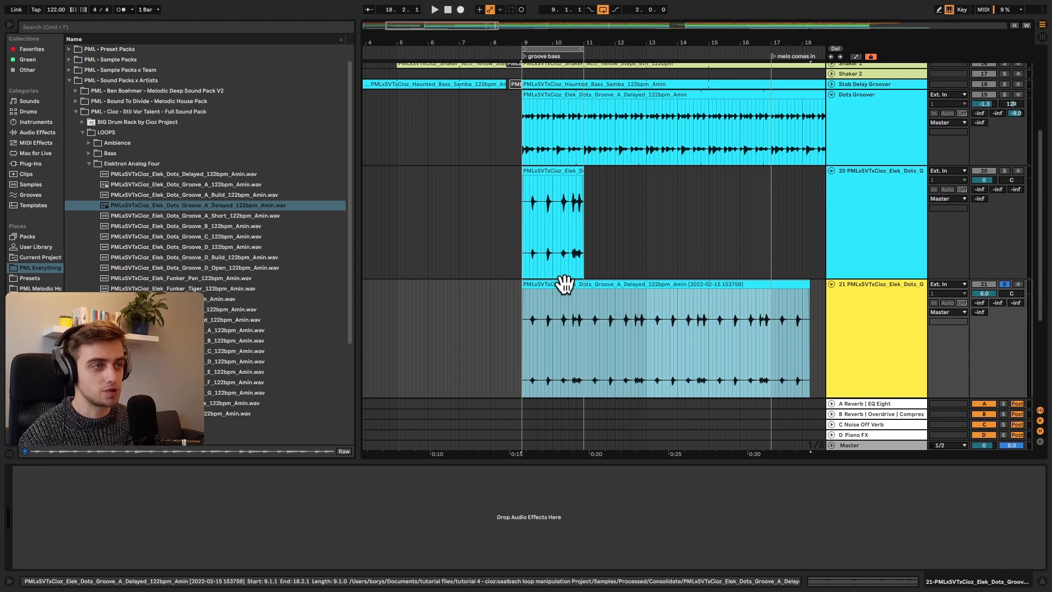
# Step: Play the full arrangement from bar 9 with the arrangement loop turned off
pyautogui.moveTo(548, 43); pyautogui.dragTo(548, 46)
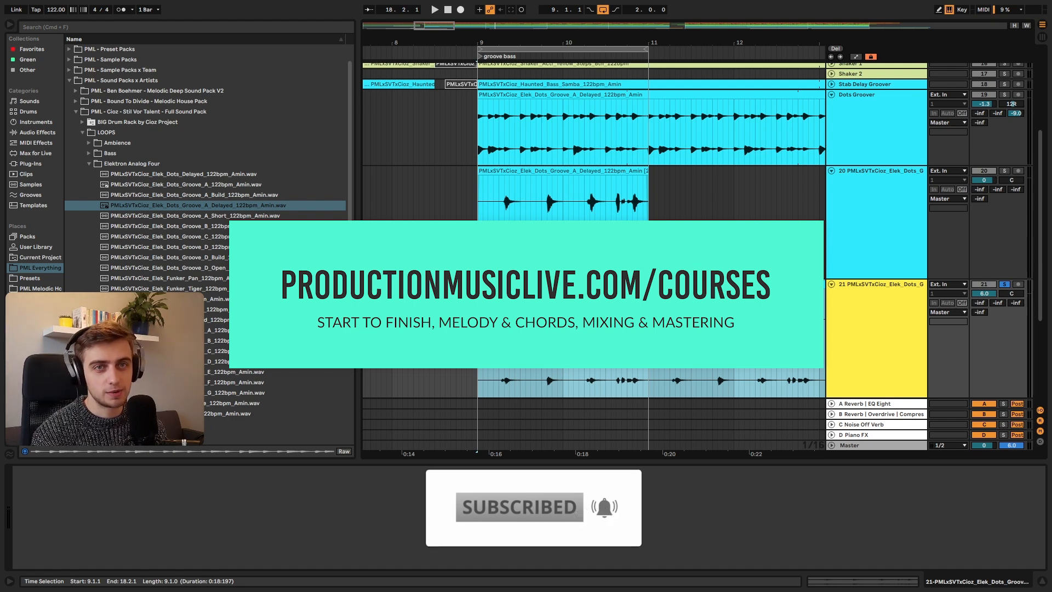
pyautogui.press('space')
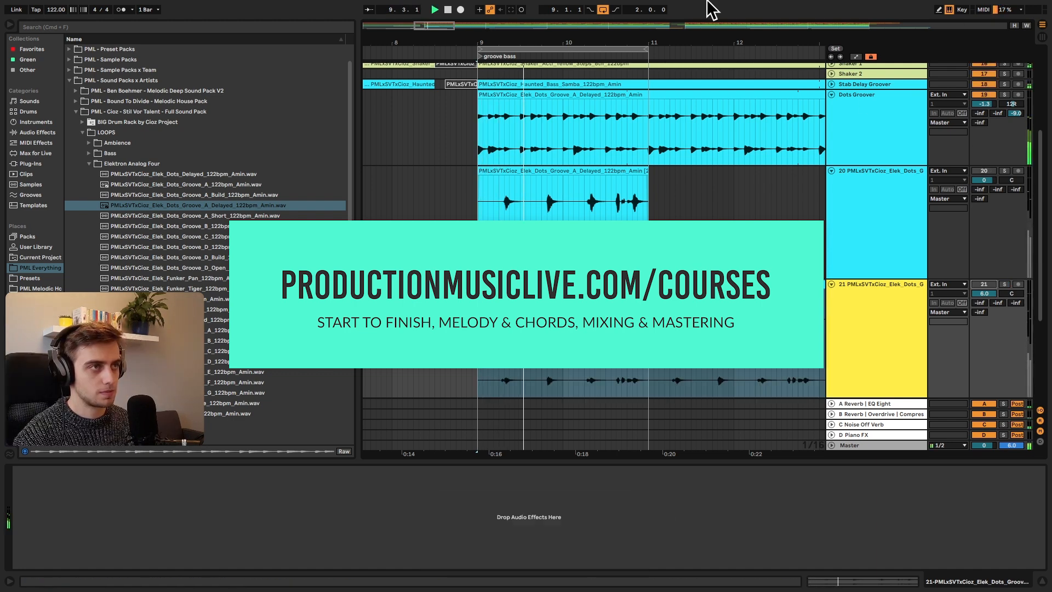
pyautogui.click(604, 10)
pyautogui.scroll(5, 642, 120)
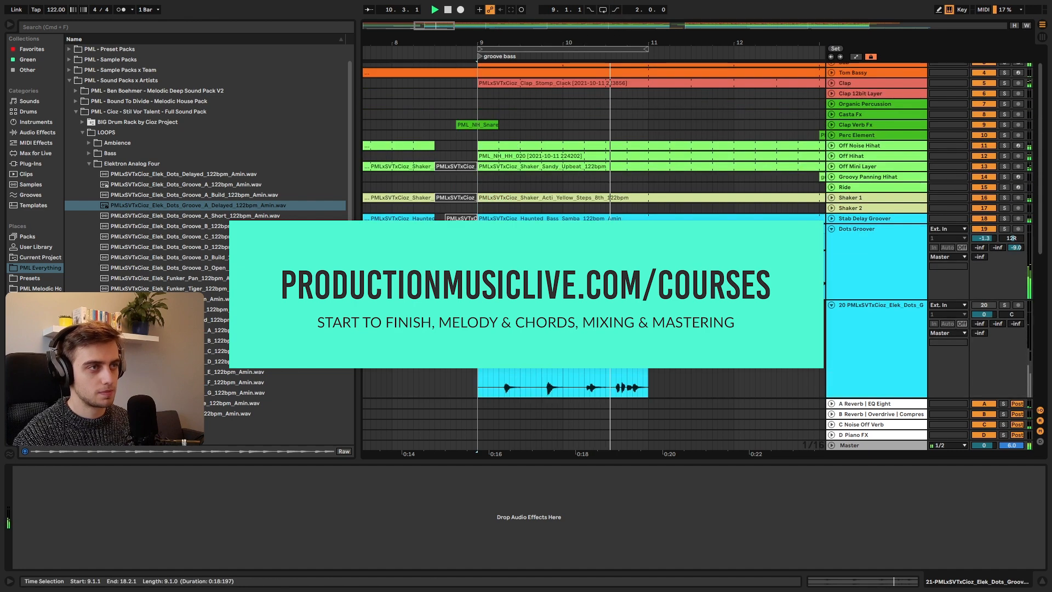
pyautogui.moveTo(647, 44); pyautogui.dragTo(409, 14)
# Step: Collapse tracks 20 and 21 while the whole arrangement plays
pyautogui.scroll(-5, 521, 202)
pyautogui.scroll(-5, 751, 376)
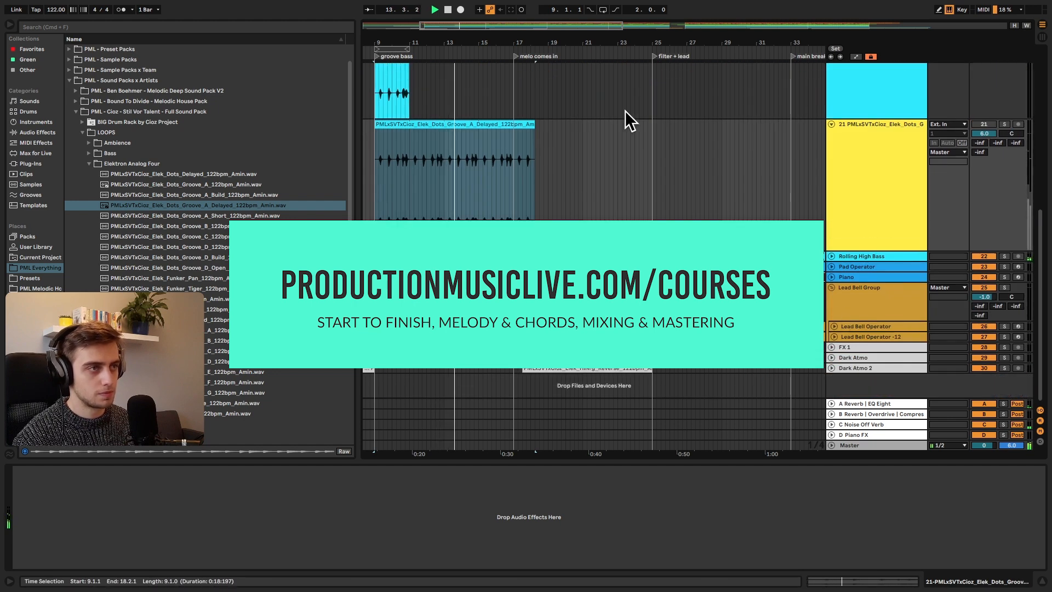
pyautogui.moveTo(644, 39); pyautogui.dragTo(511, 16)
pyautogui.scroll(5, 515, 199)
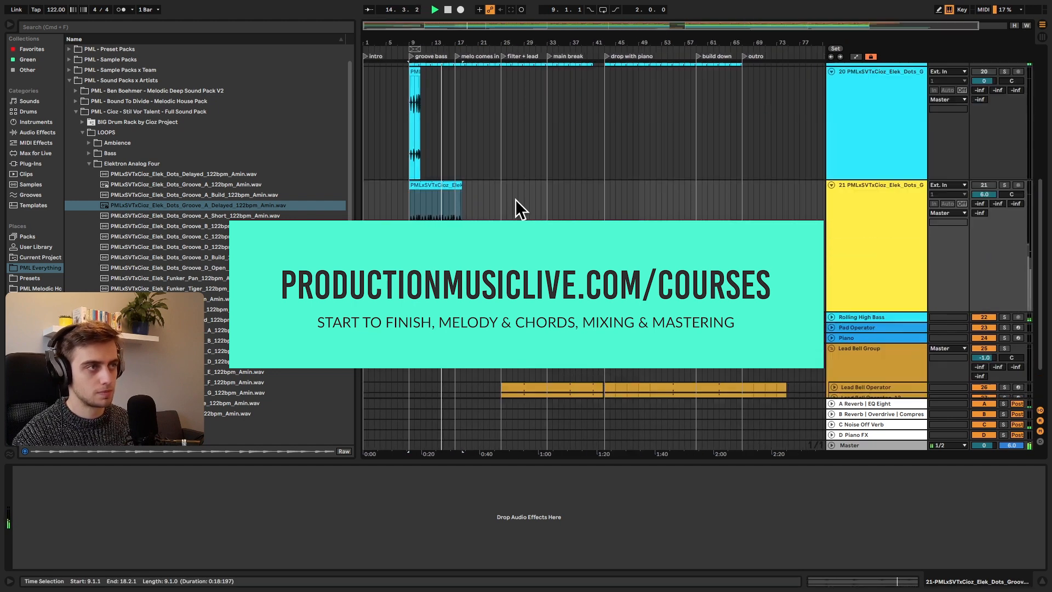
pyautogui.click(832, 168)
pyautogui.click(830, 178)
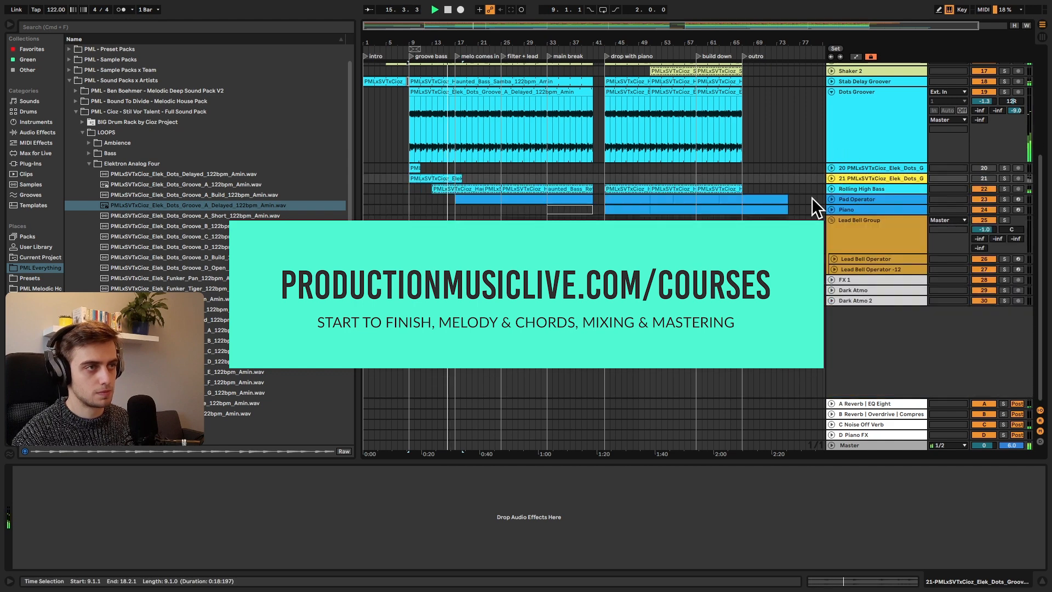
pyautogui.scroll(5, 728, 247)
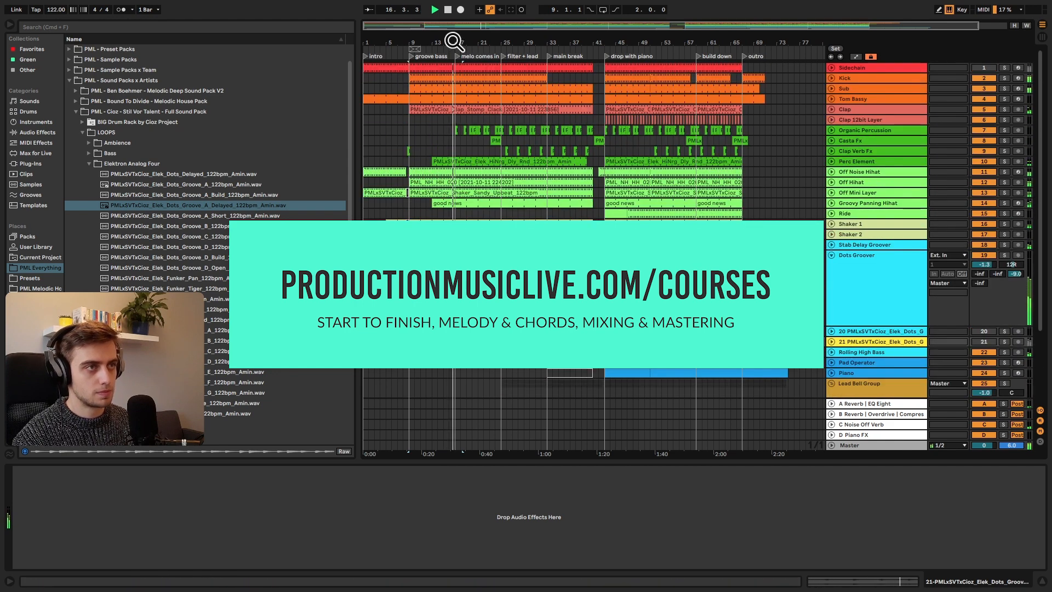